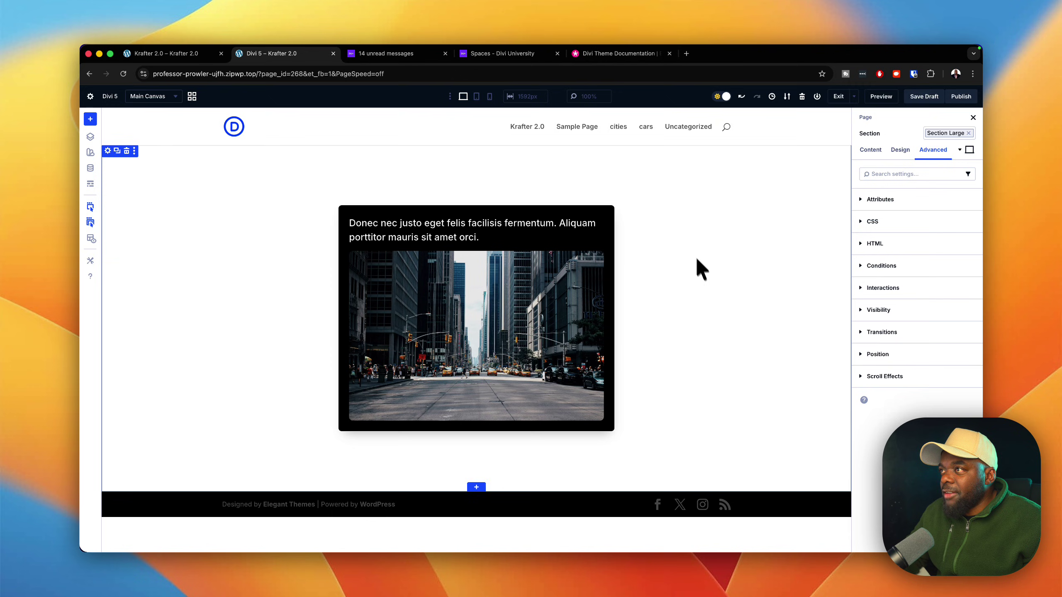
# On the Divi Theme Documentation page, open the Divi Modules tutorials and browse the article list.
pyautogui.click(628, 53)
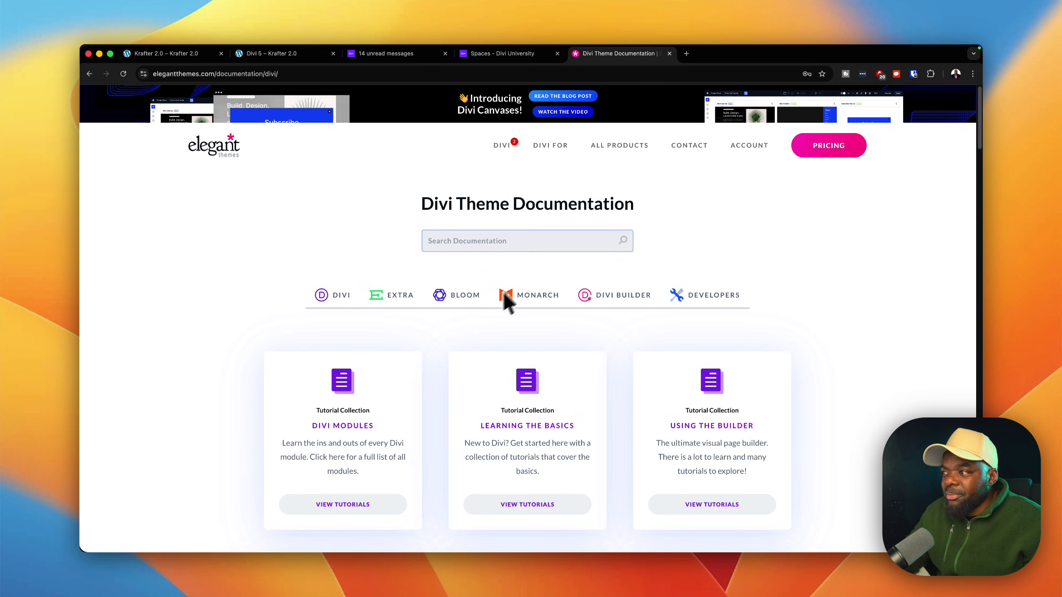
pyautogui.click(337, 508)
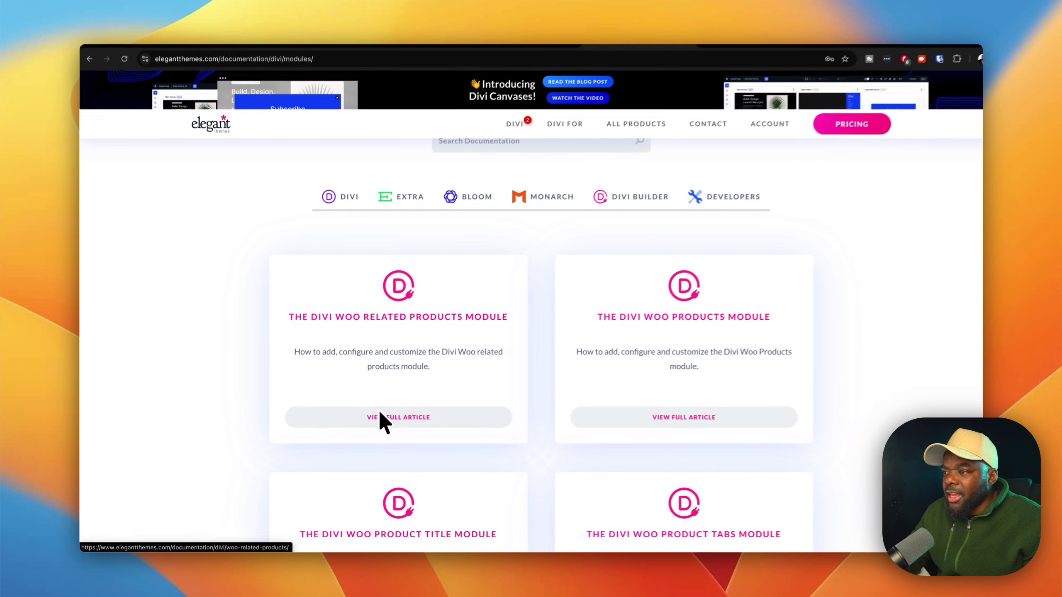
pyautogui.scroll(-6, 380, 414)
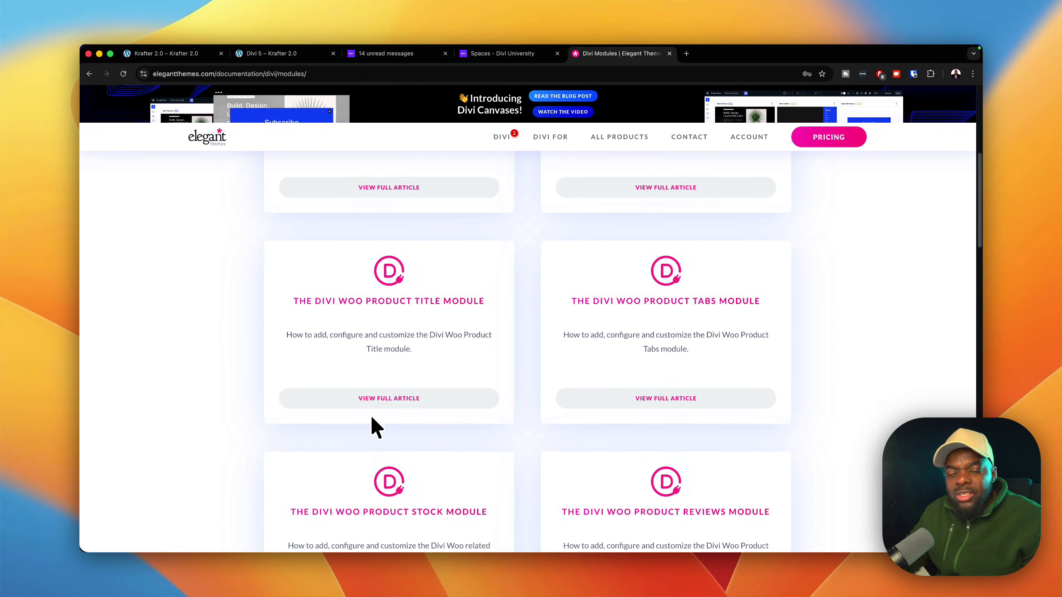
pyautogui.scroll(10, 371, 412)
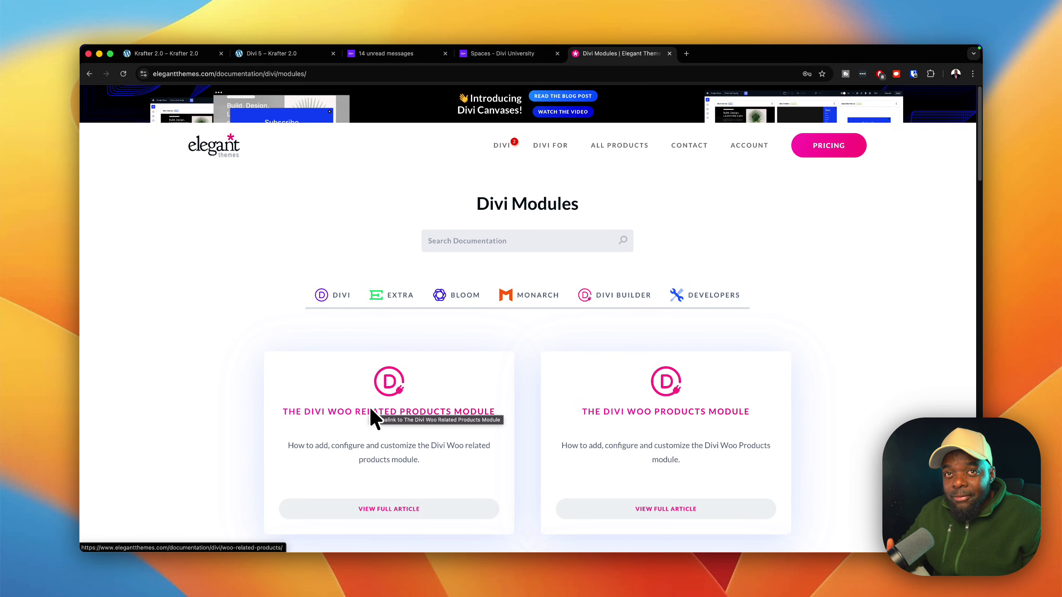
# Back on the Divi 5 – Krafter 2.0 page, expand the section's Interactions and list its triggers.
pyautogui.click(315, 58)
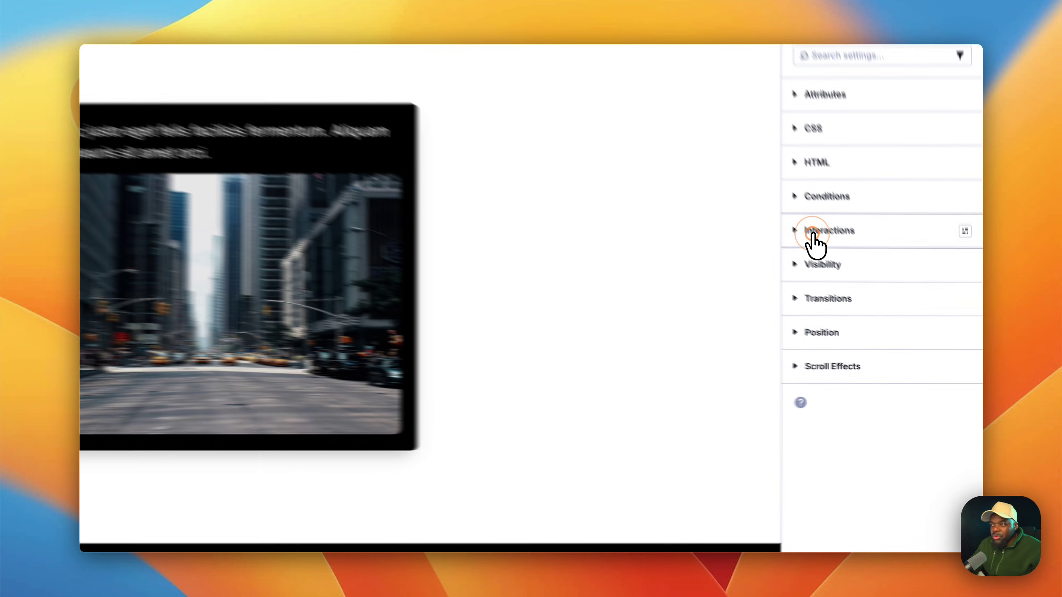
pyautogui.click(879, 288)
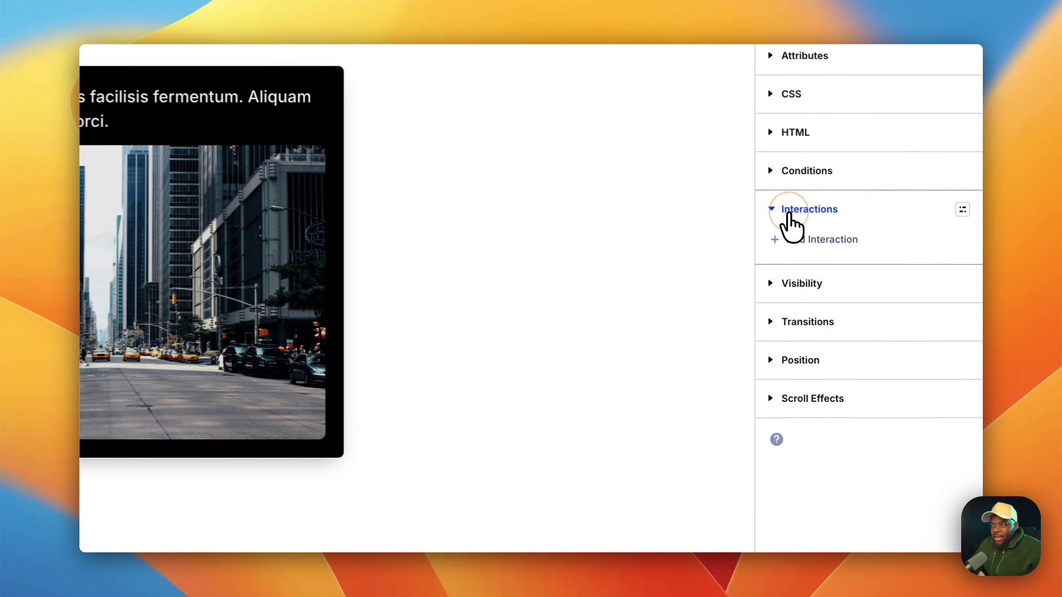
pyautogui.click(804, 238)
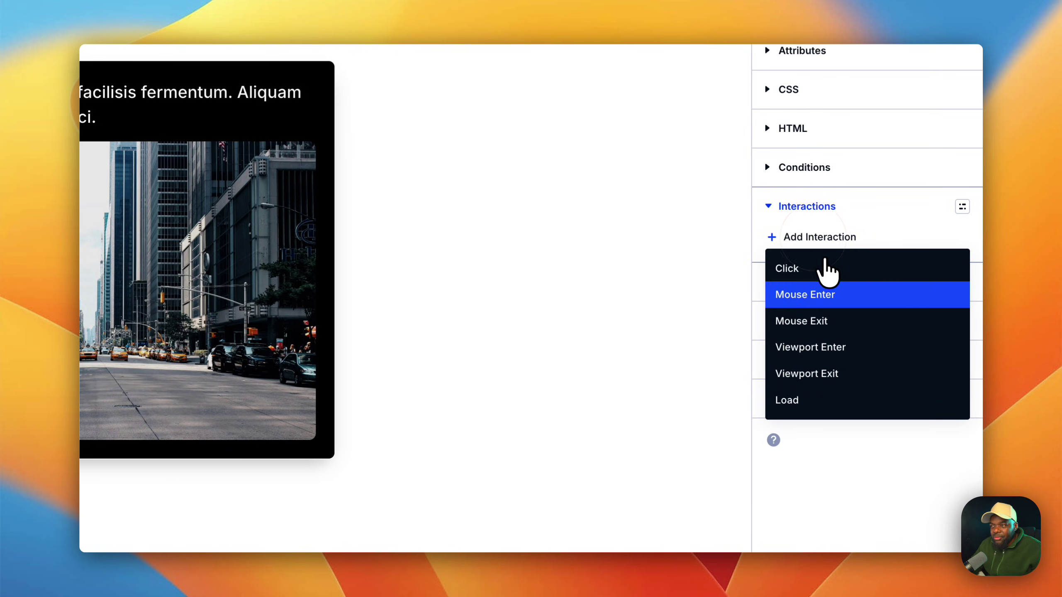
pyautogui.click(663, 303)
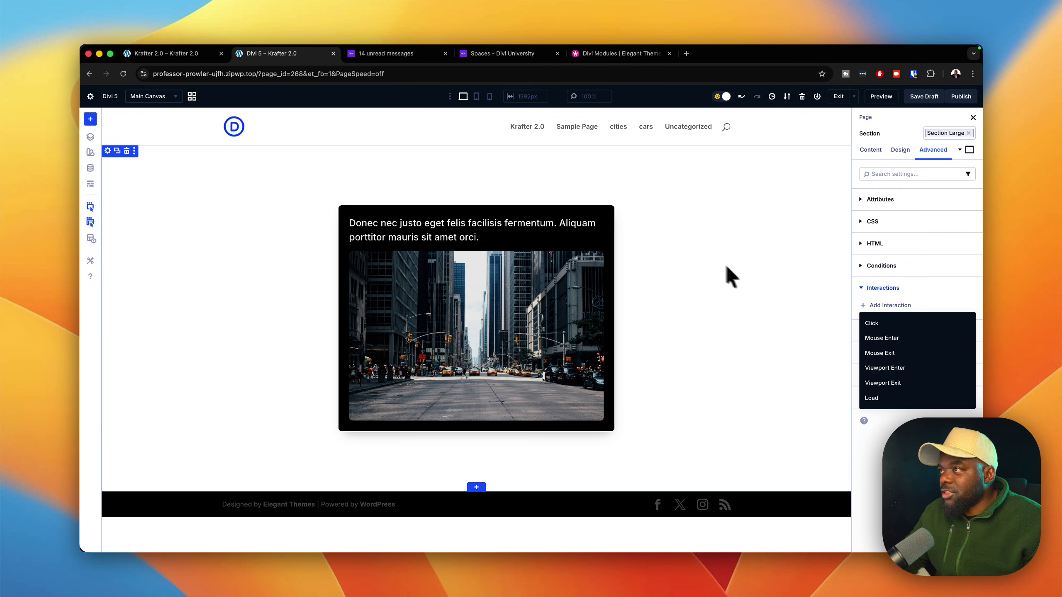
# Switch to the Divi University Courses page with its five courses, including Divi 5 Mastery and Krafter.
pyautogui.click(408, 55)
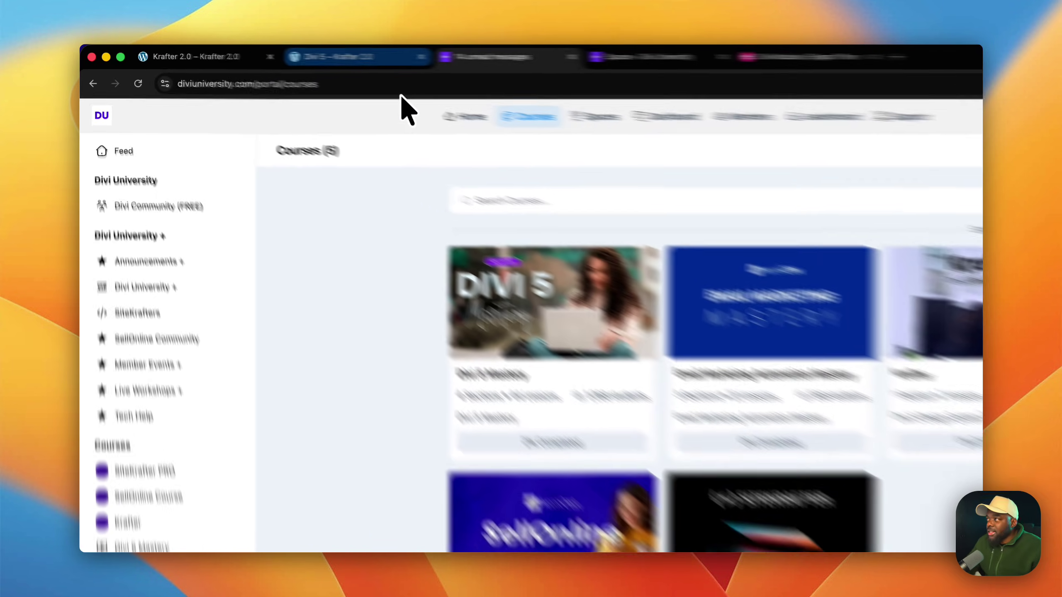
# Return to the Divi 5 card page, close the trigger dropdown, and select the Text module.
pyautogui.click(318, 53)
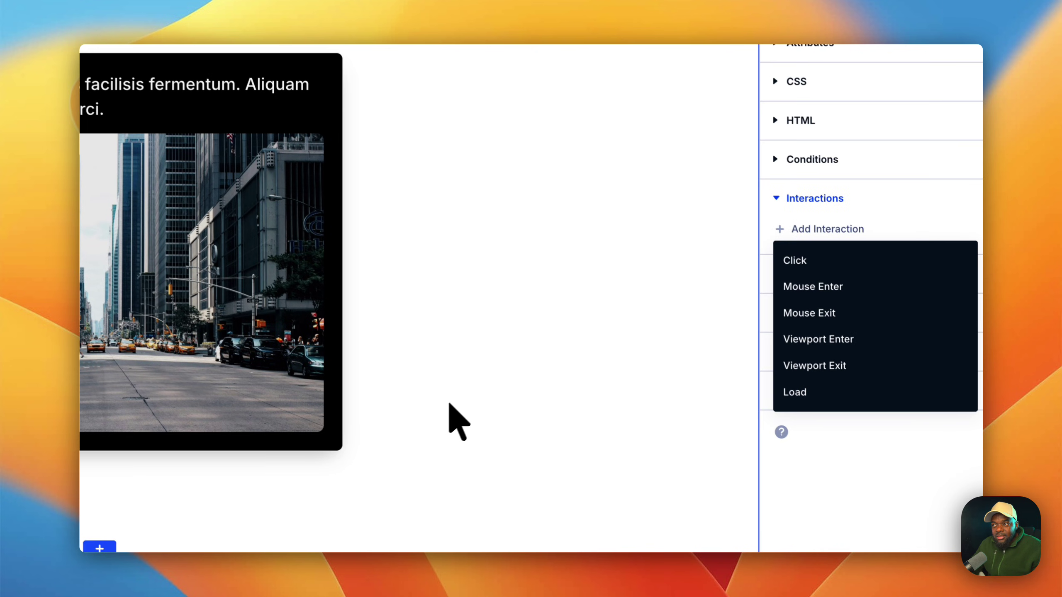
pyautogui.click(657, 268)
pyautogui.click(821, 197)
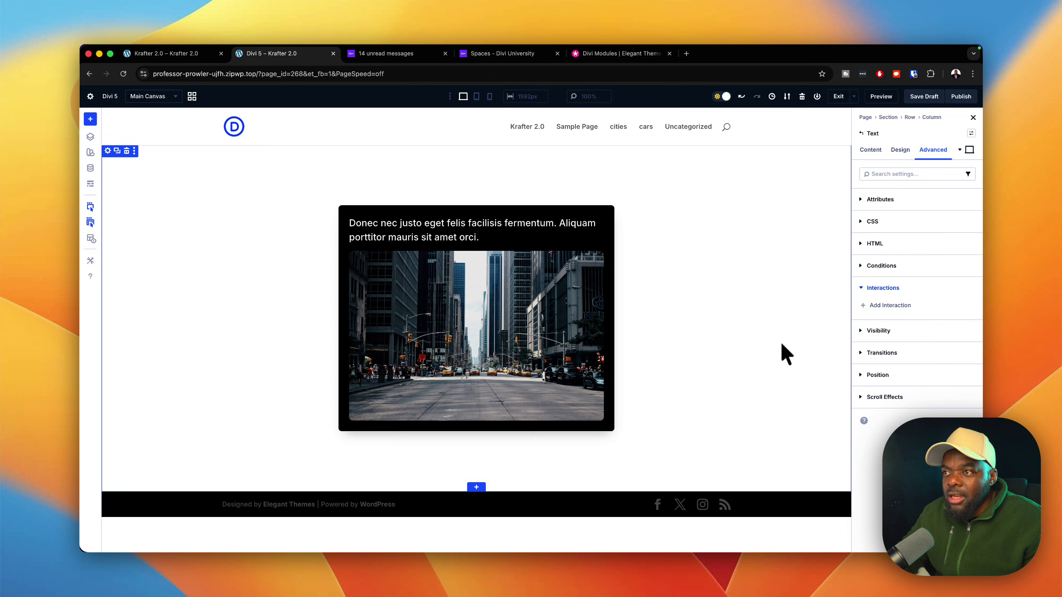
# In the Text module's Design settings, try the Left layout preset, remove it, and apply Right.
pyautogui.click(900, 150)
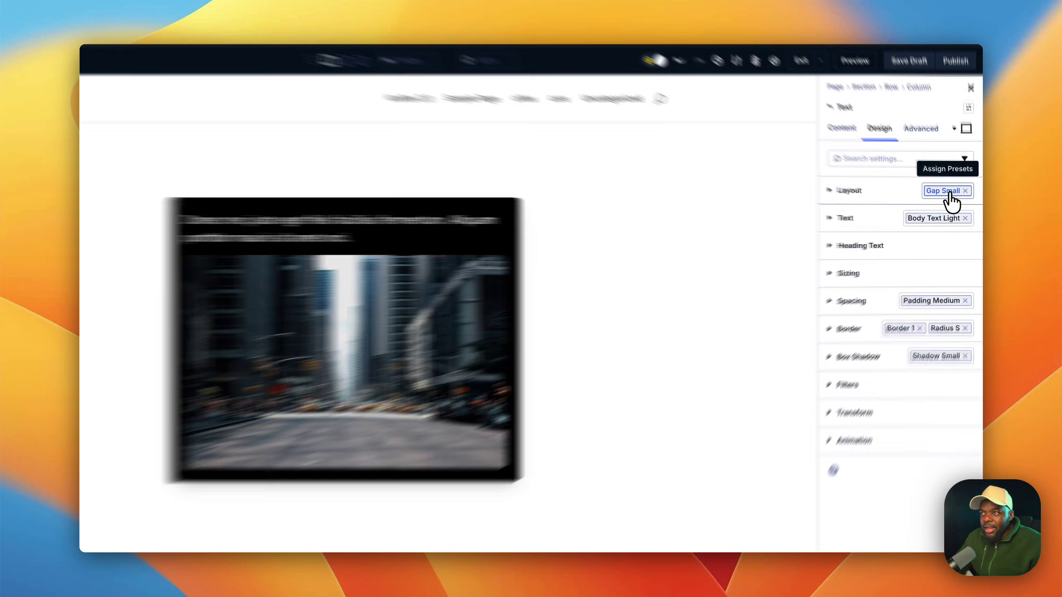
pyautogui.click(955, 200)
pyautogui.click(839, 423)
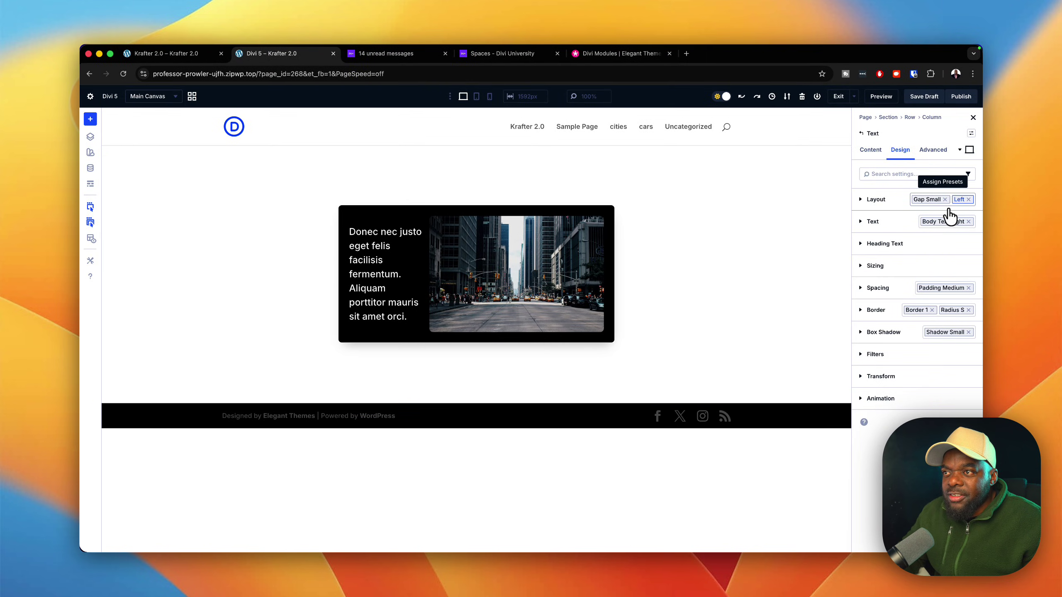
pyautogui.click(969, 200)
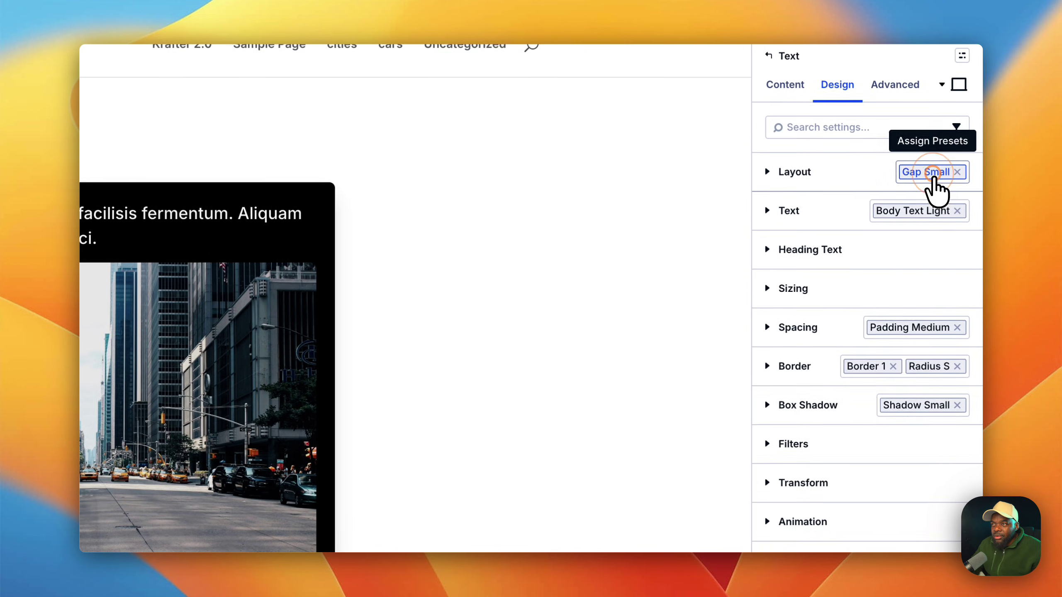
pyautogui.click(955, 200)
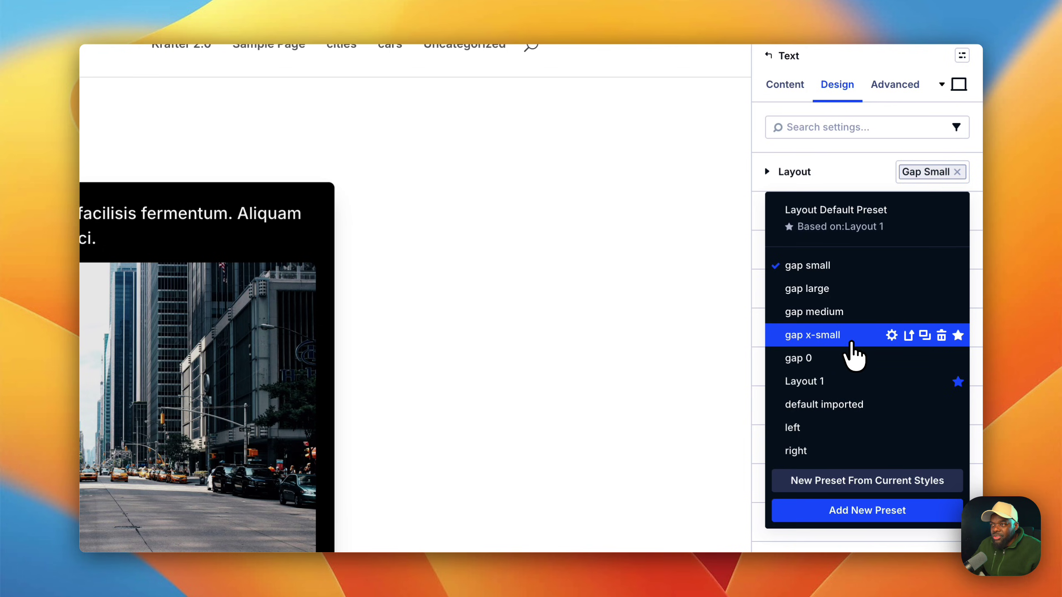
pyautogui.click(771, 409)
pyautogui.scroll(-5, 794, 335)
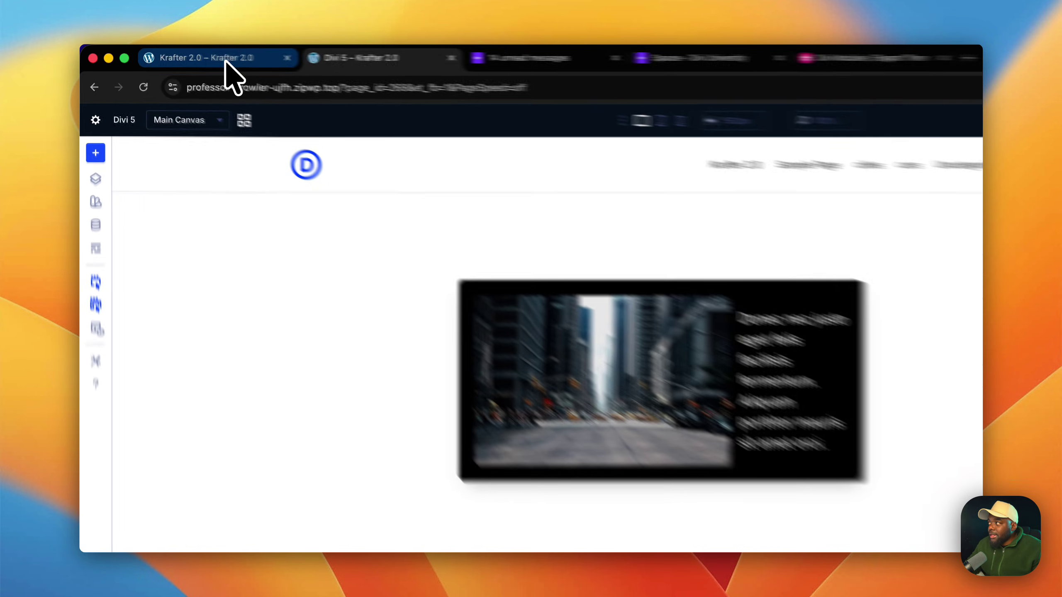
# Scroll the Krafter 2.0 design system page and preview it at Tablet width, then back to Desktop.
pyautogui.click(174, 52)
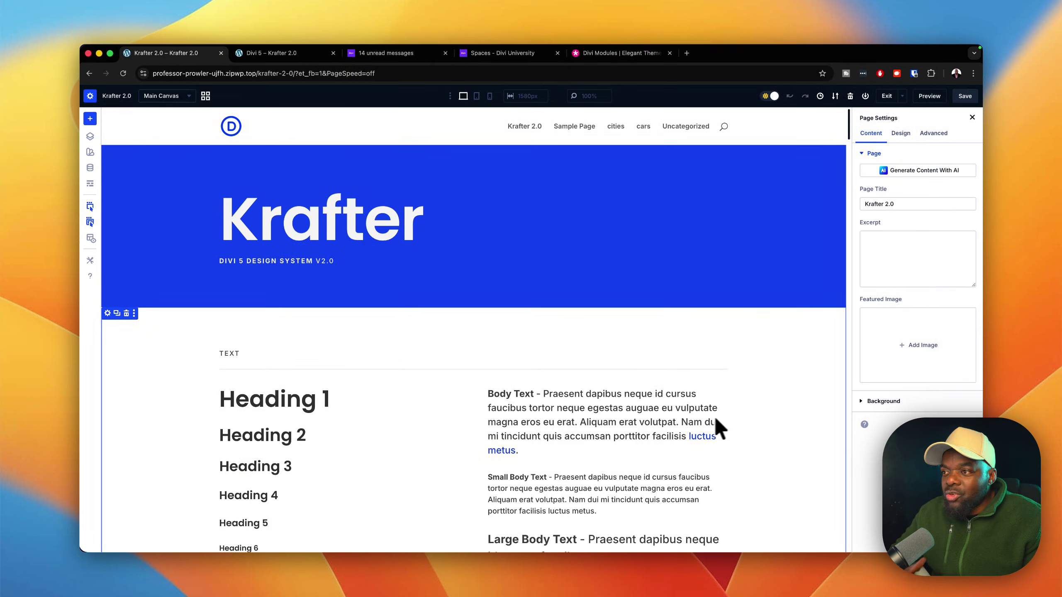
pyautogui.scroll(-3, 781, 432)
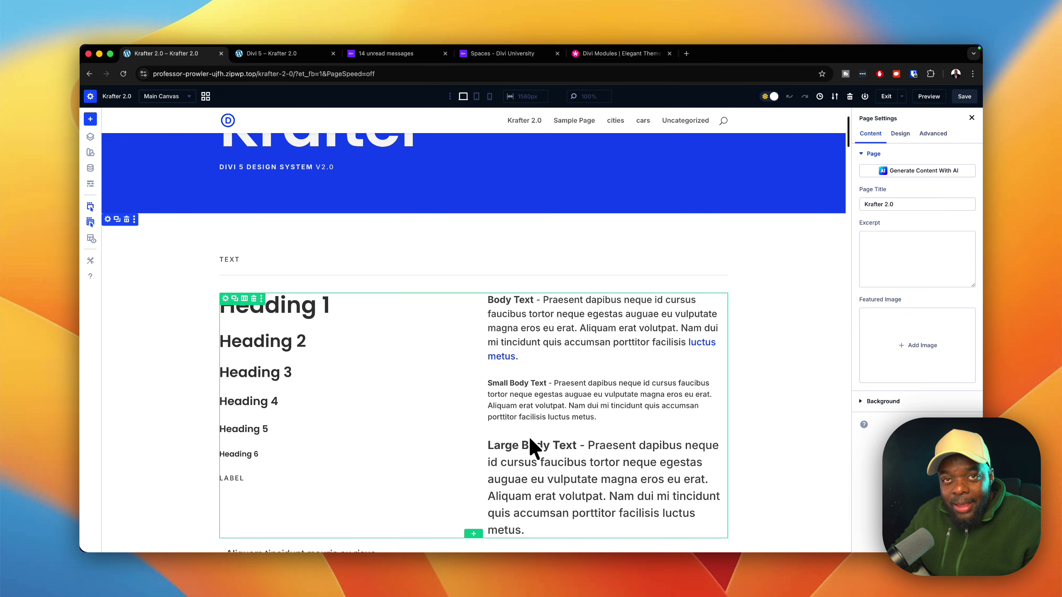
pyautogui.scroll(-1, 531, 444)
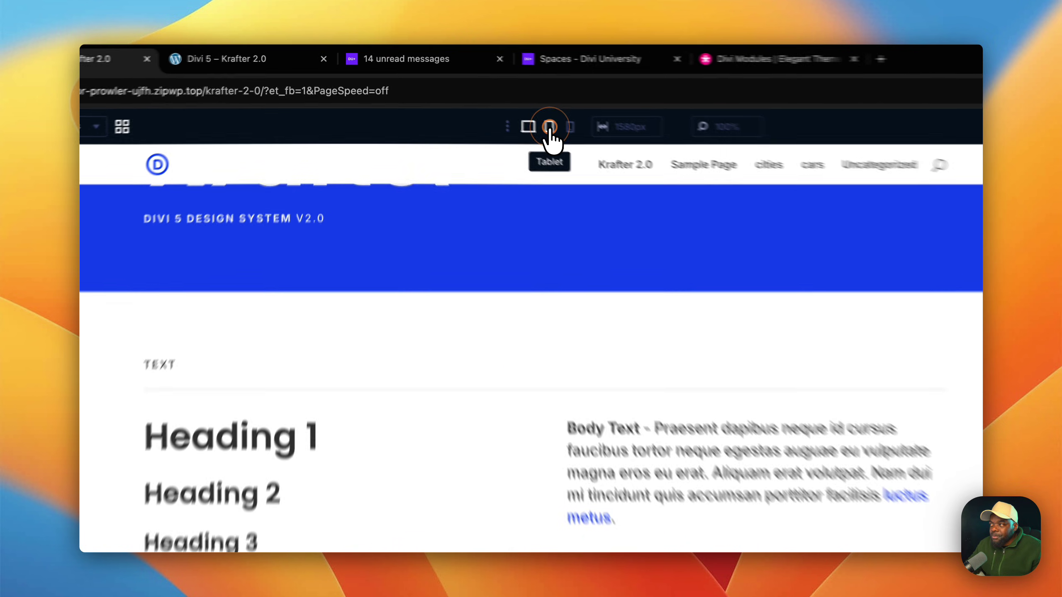
pyautogui.click(477, 99)
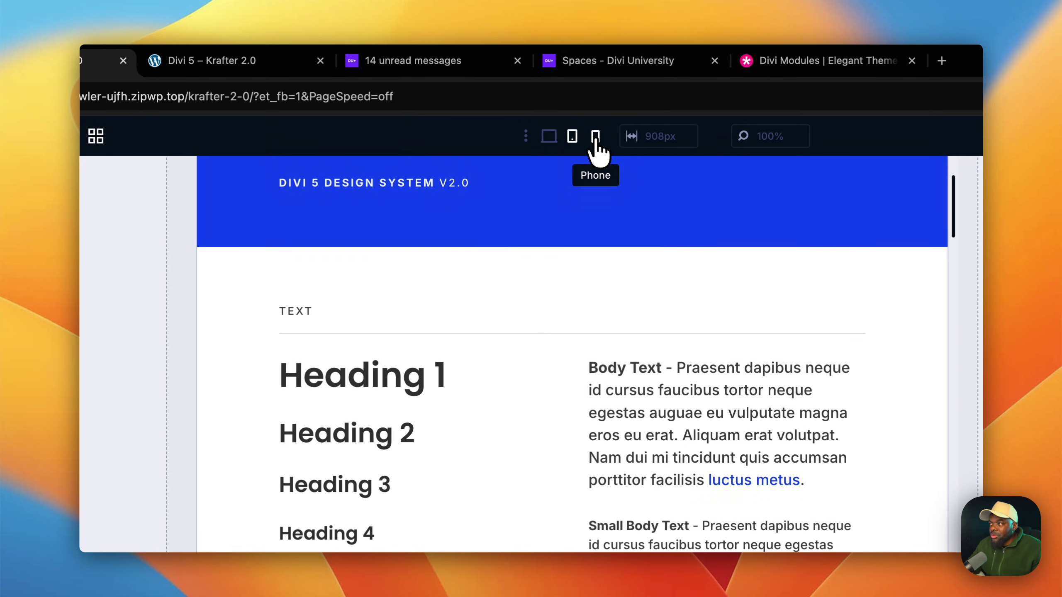
pyautogui.click(551, 142)
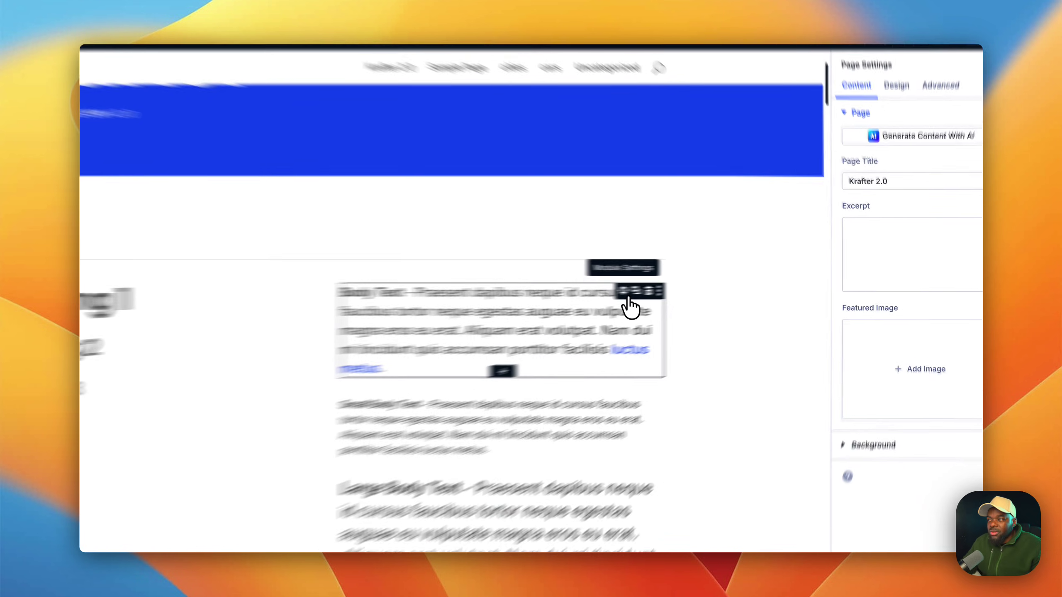
# Inspect the Body Text module's Design > Text clamp-based size and its unit options, then reopen its settings.
pyautogui.click(697, 287)
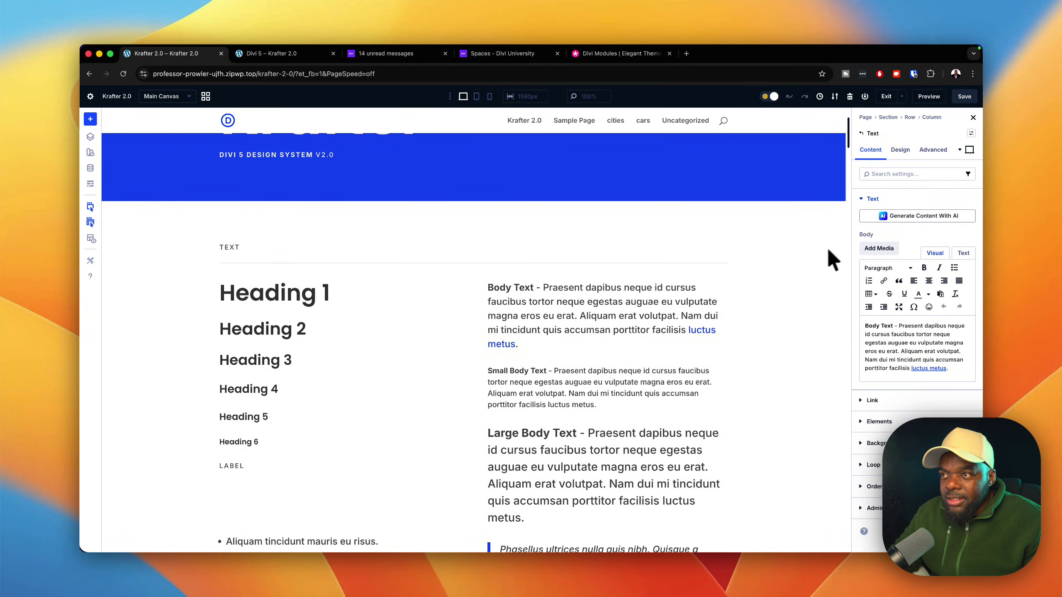
pyautogui.click(900, 149)
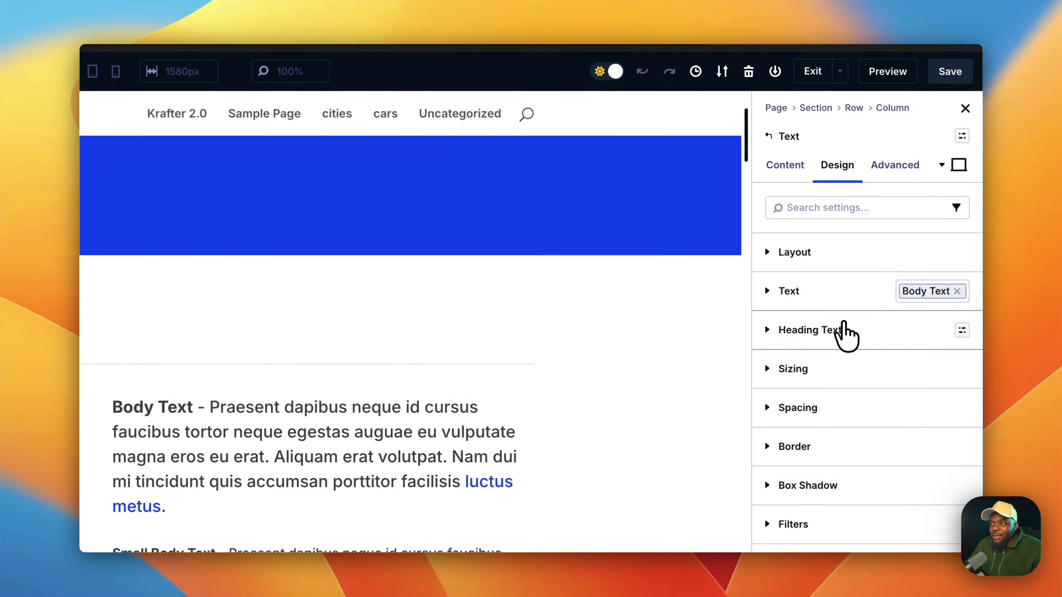
pyautogui.click(796, 304)
pyautogui.scroll(-5, 801, 455)
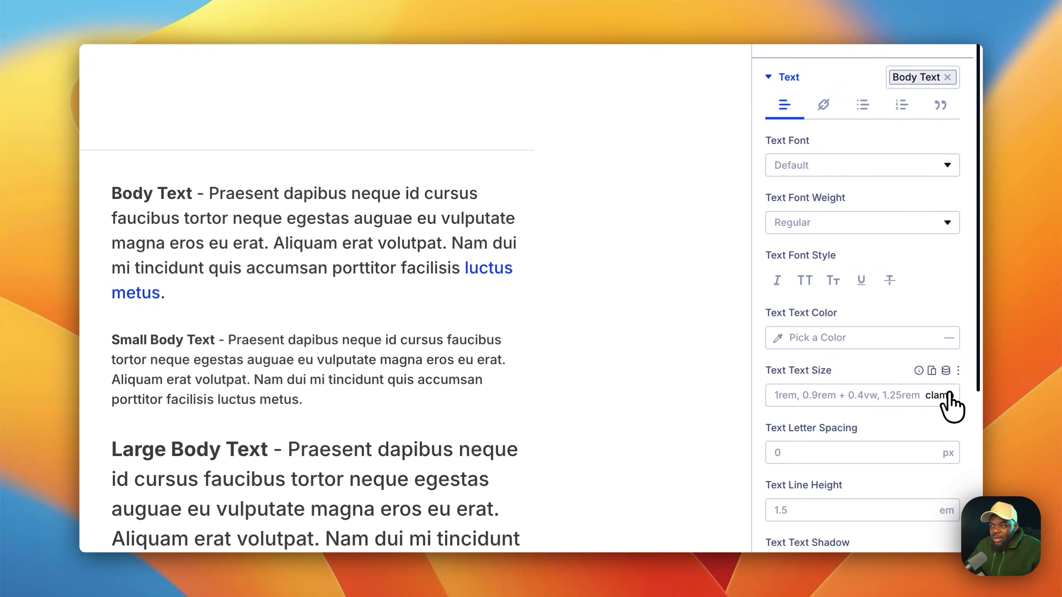
pyautogui.click(950, 396)
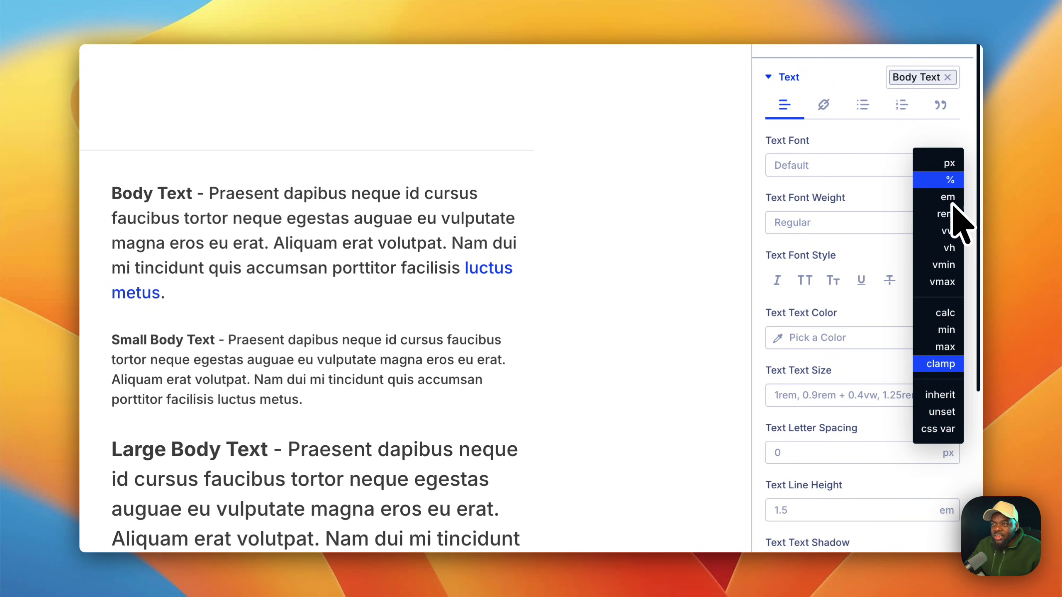
pyautogui.click(652, 388)
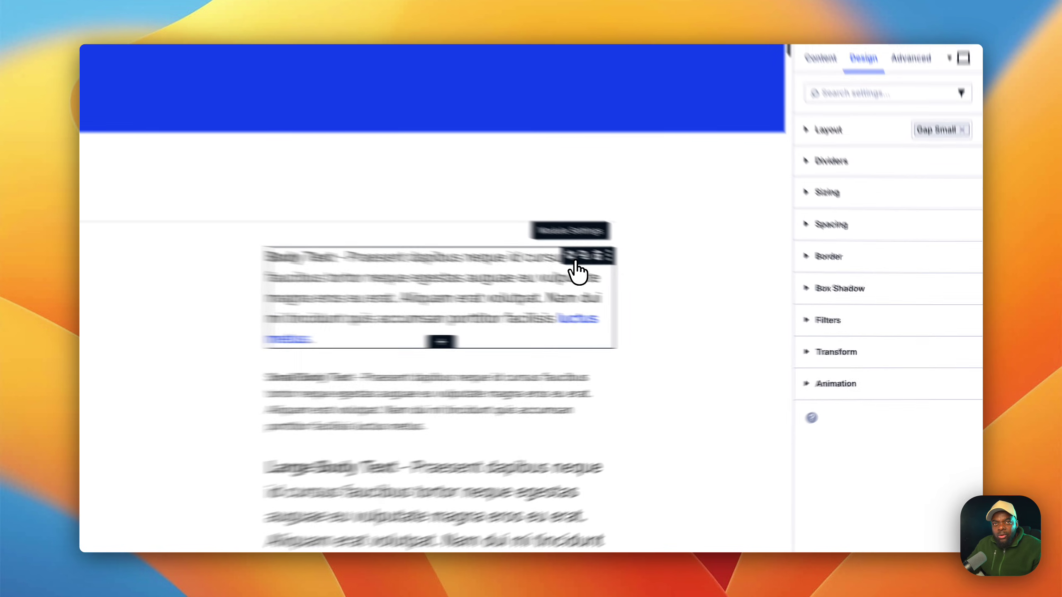
pyautogui.click(698, 288)
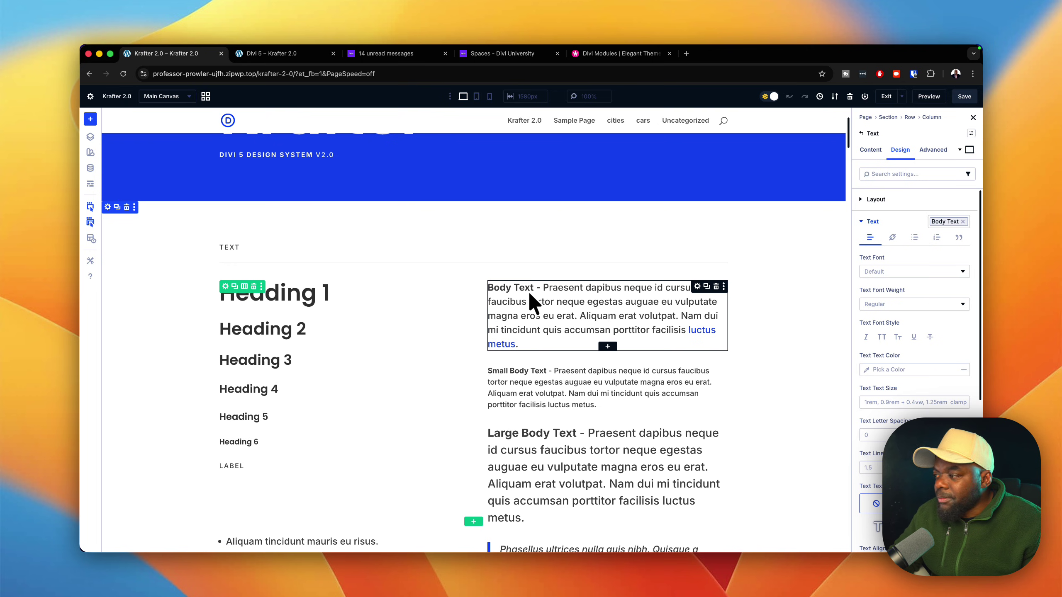
pyautogui.scroll(-5, 471, 344)
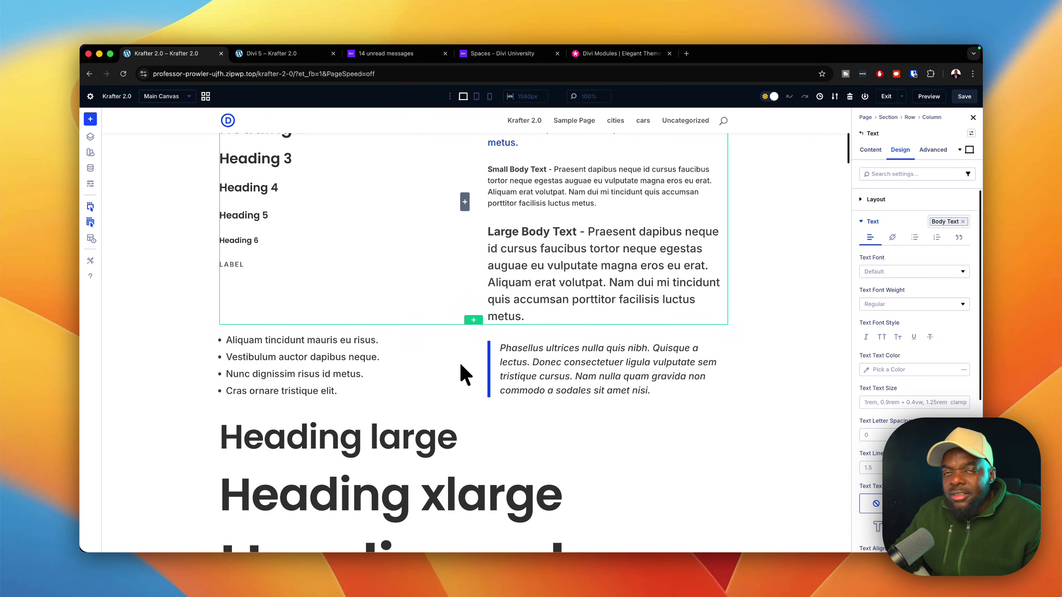
# Scroll the Krafter style guide past headings, buttons and colour swatches, then return to the Divi 5 – Krafter 2.0 page.
pyautogui.scroll(-4, 461, 364)
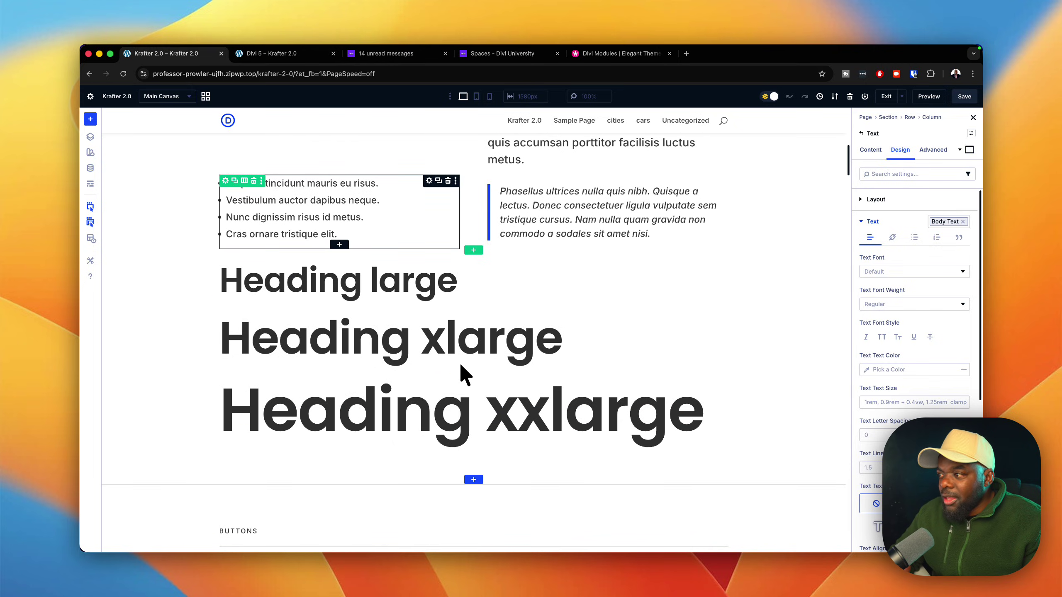
pyautogui.scroll(-3, 712, 434)
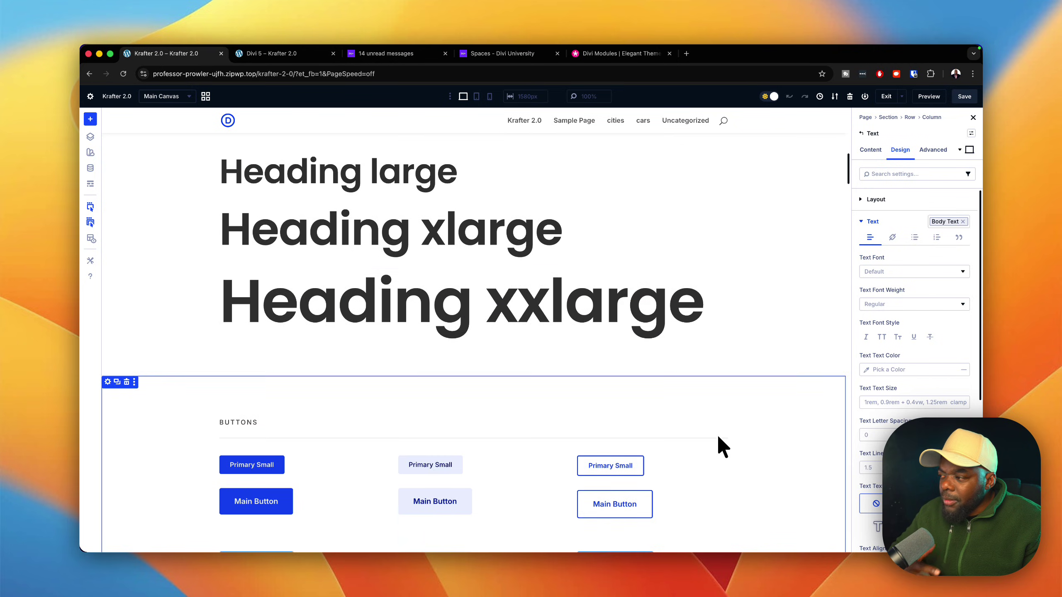
pyautogui.scroll(-10, 718, 434)
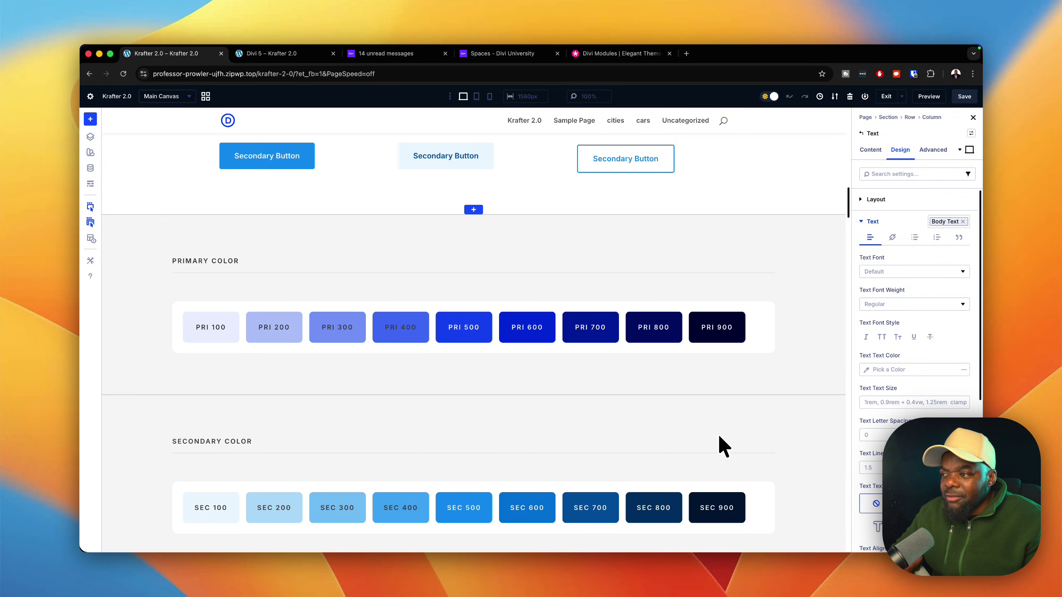
pyautogui.scroll(-1, 719, 437)
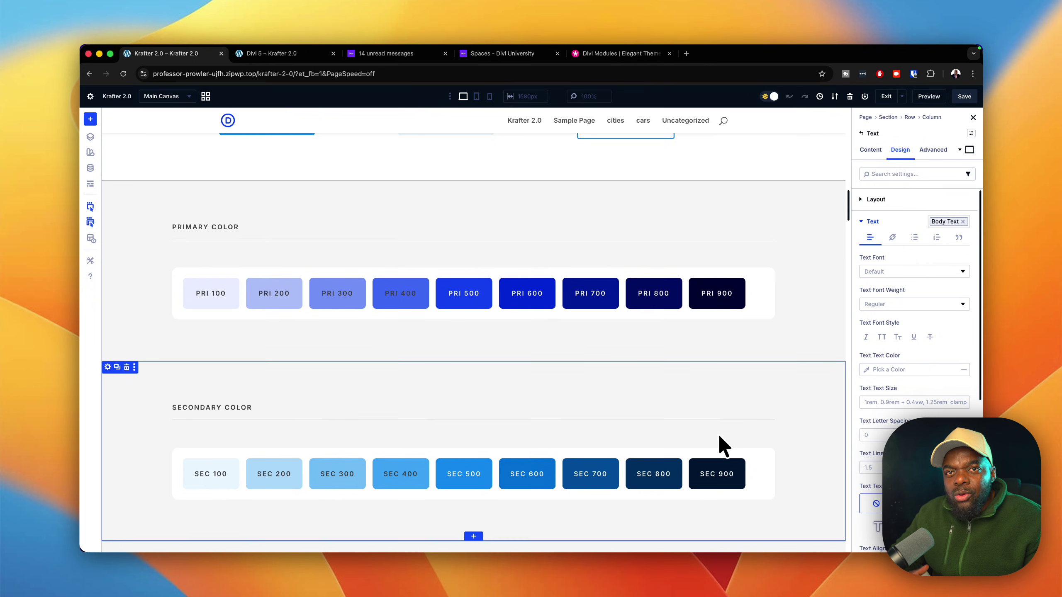
pyautogui.scroll(-2, 719, 437)
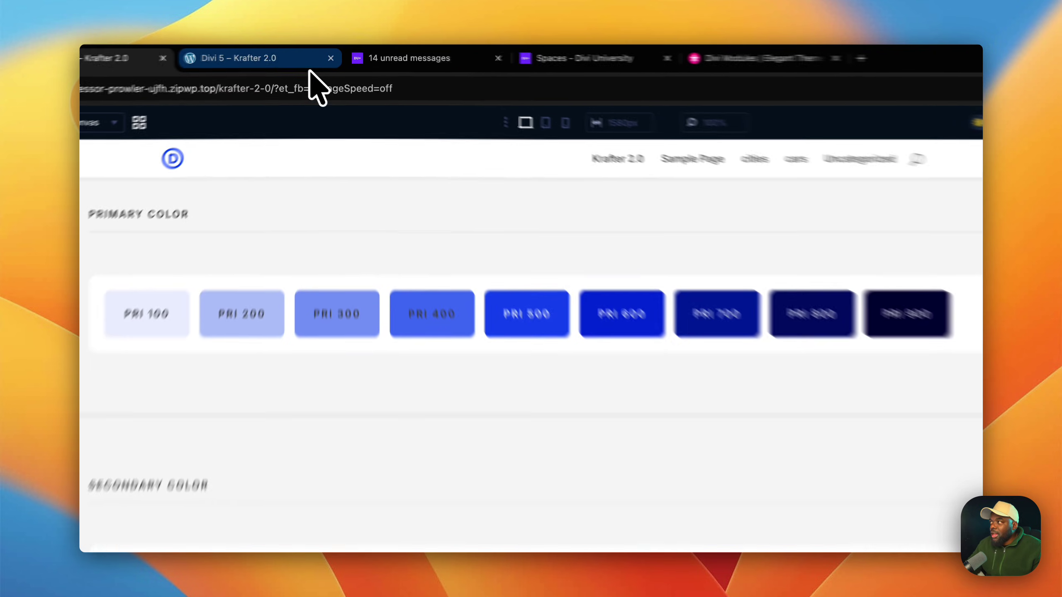
pyautogui.click(311, 53)
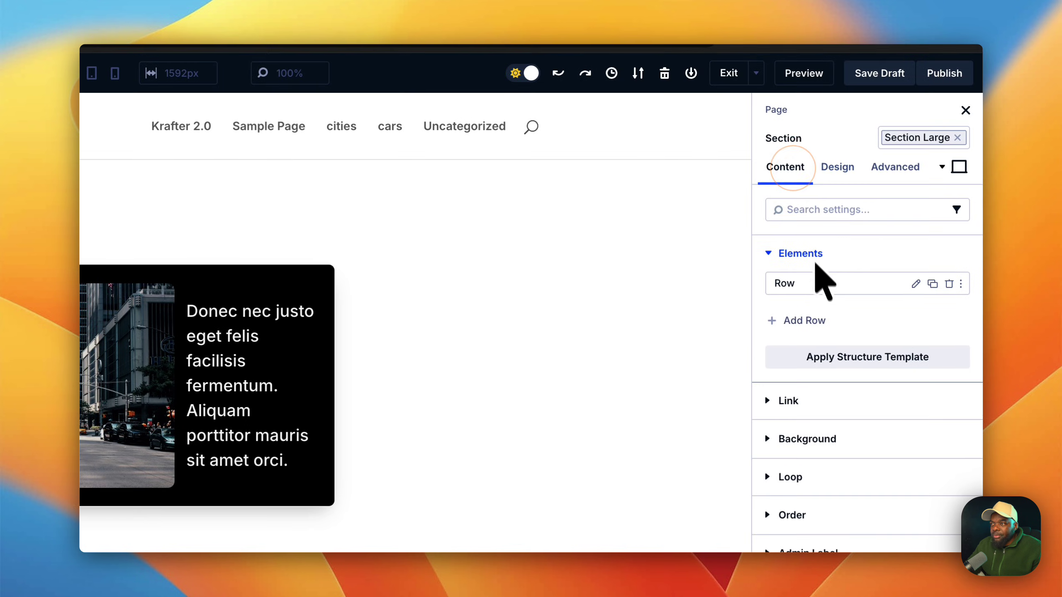
# Set the section background colour to Pri 500, then clear it.
pyautogui.click(806, 439)
pyautogui.scroll(-5, 825, 375)
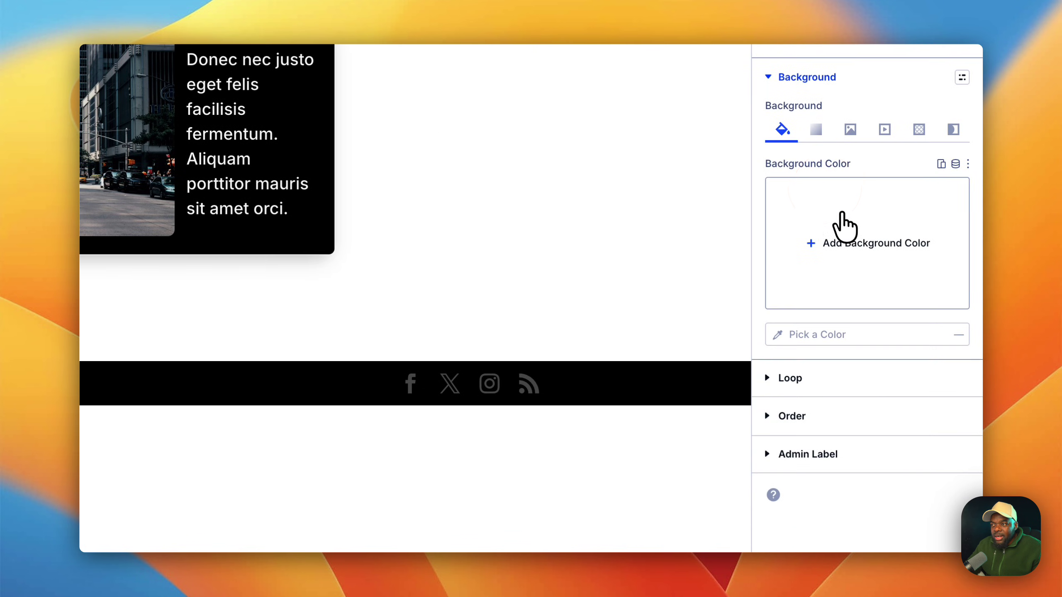
pyautogui.click(859, 247)
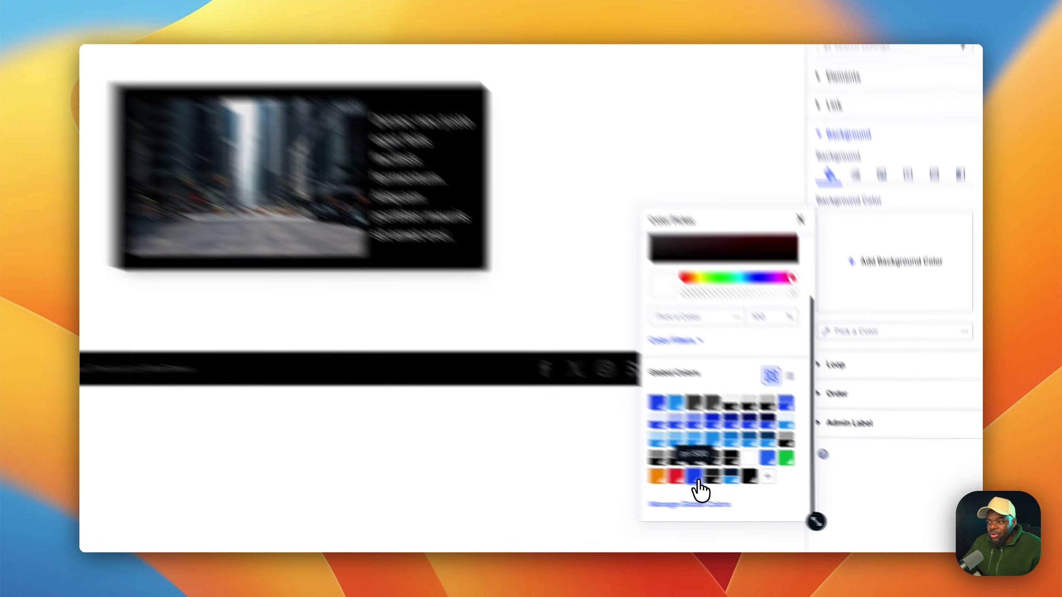
pyautogui.click(768, 497)
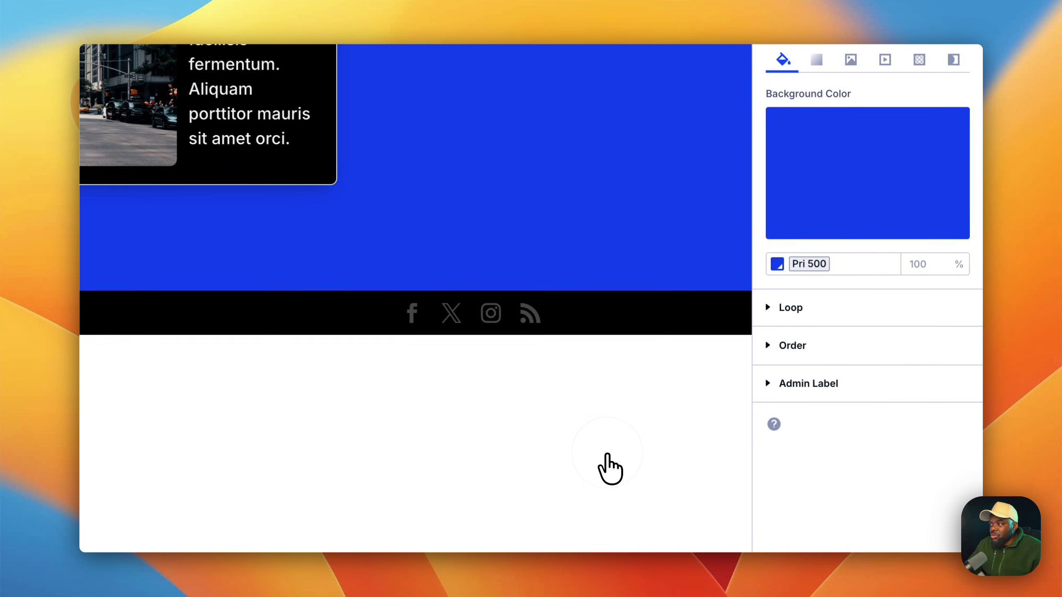
pyautogui.scroll(2, 882, 209)
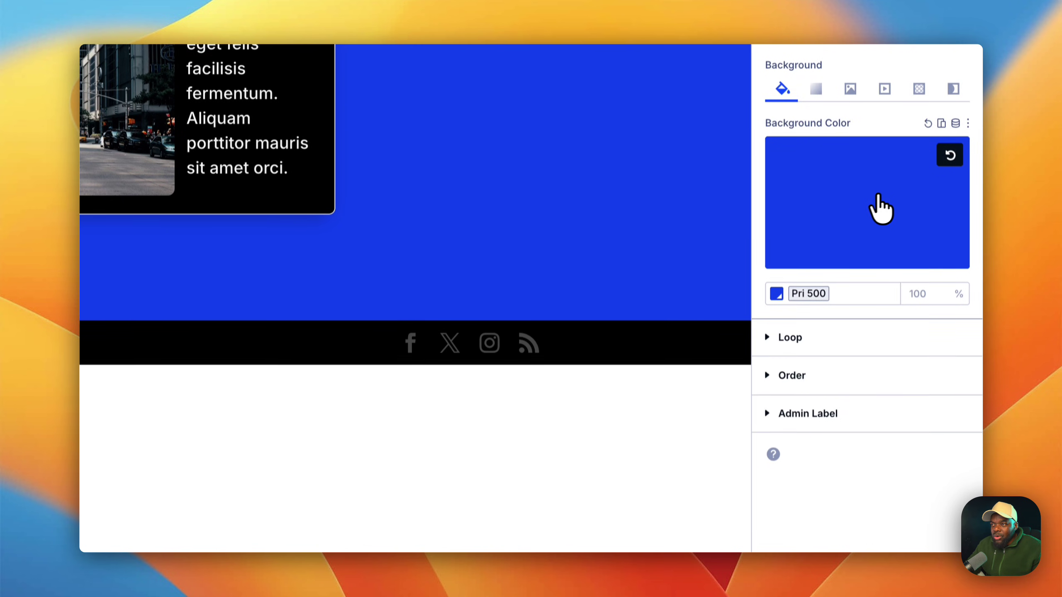
pyautogui.click(948, 169)
# Try Pri 900 as the section background colour, then clear it again.
pyautogui.click(879, 214)
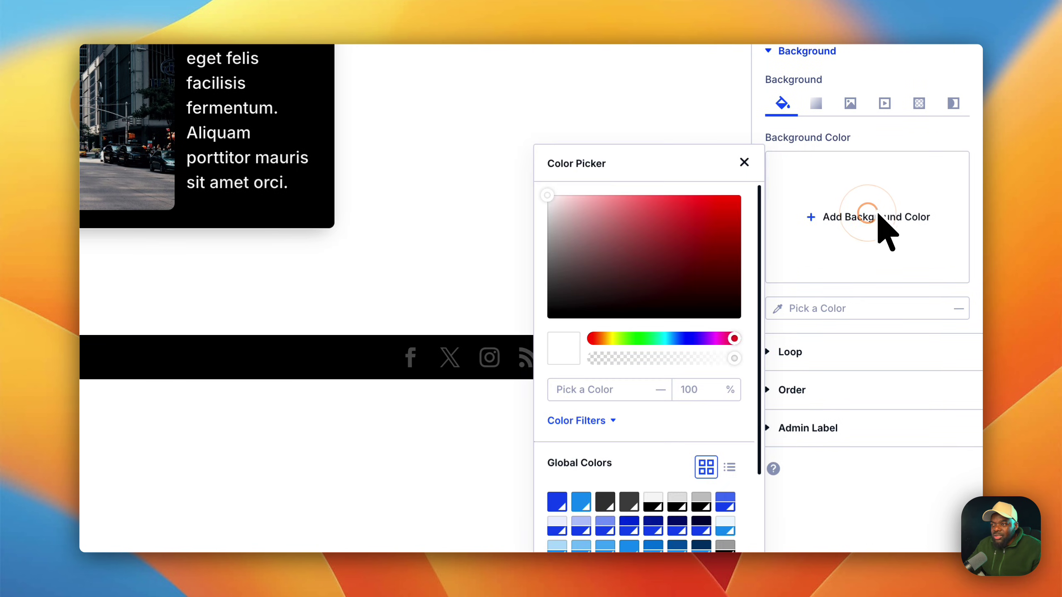
pyautogui.scroll(-5, 688, 474)
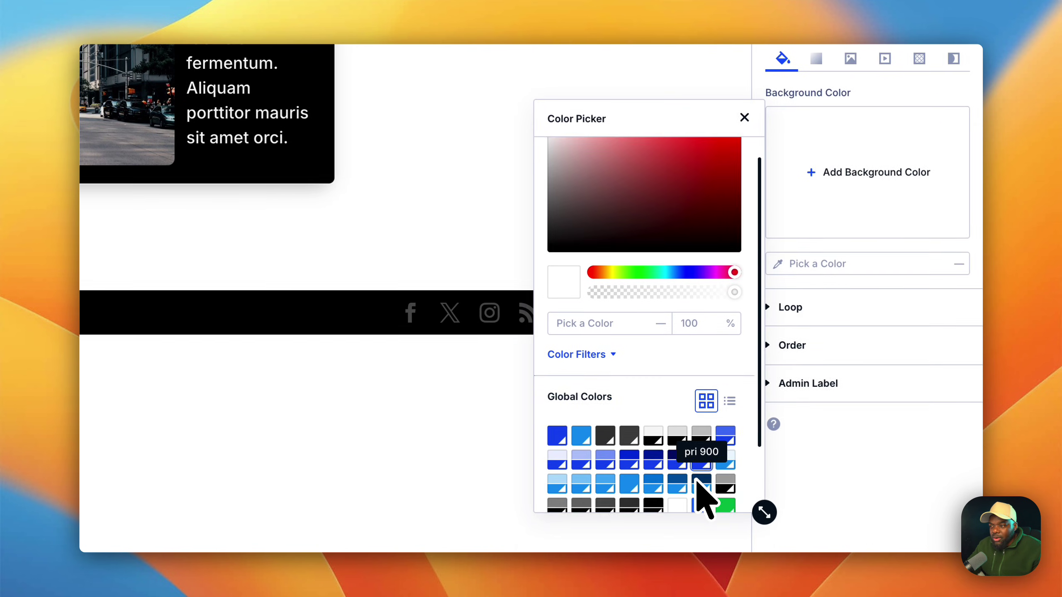
pyautogui.click(701, 384)
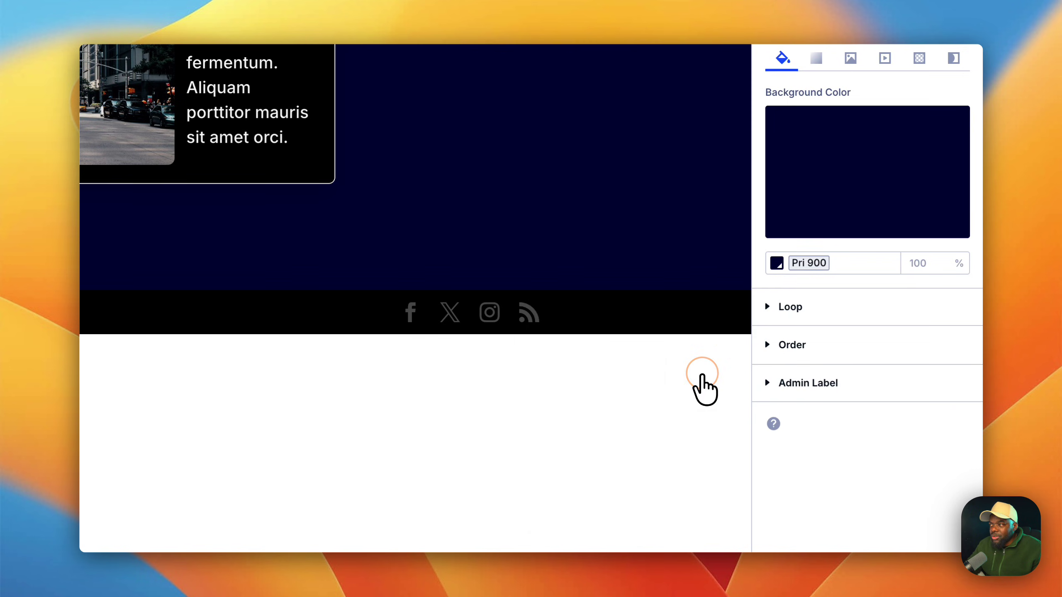
pyautogui.scroll(4, 939, 261)
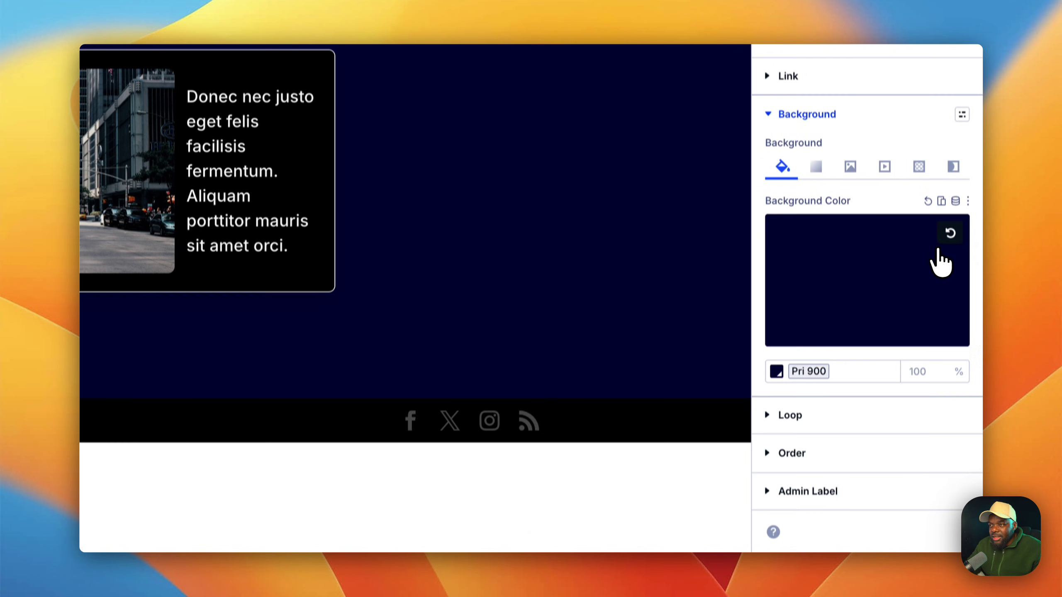
pyautogui.click(949, 247)
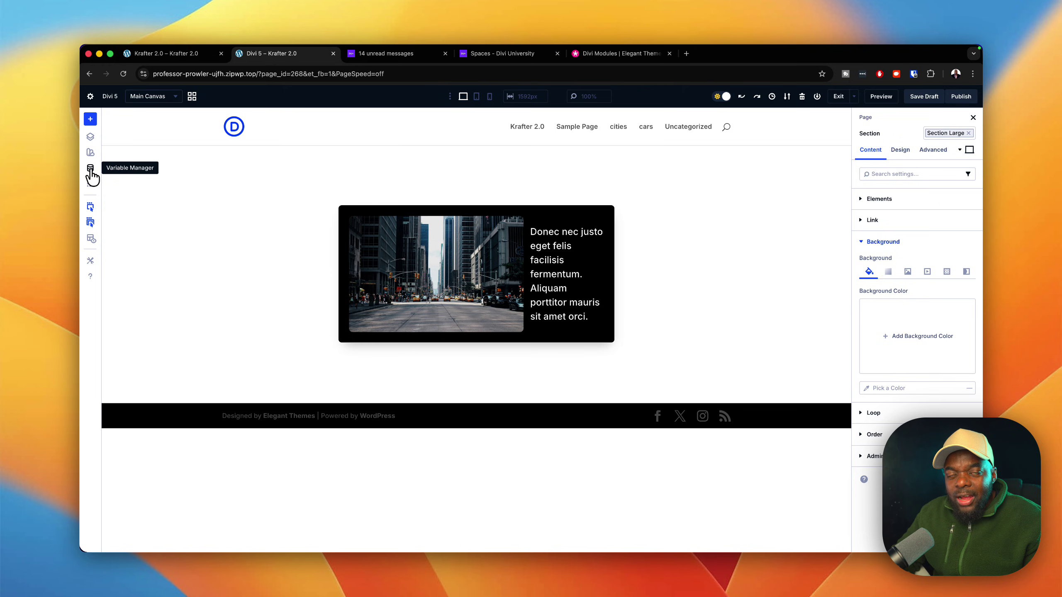
# Open the Variable Manager from the left sidebar and drag its panel larger.
pyautogui.click(90, 169)
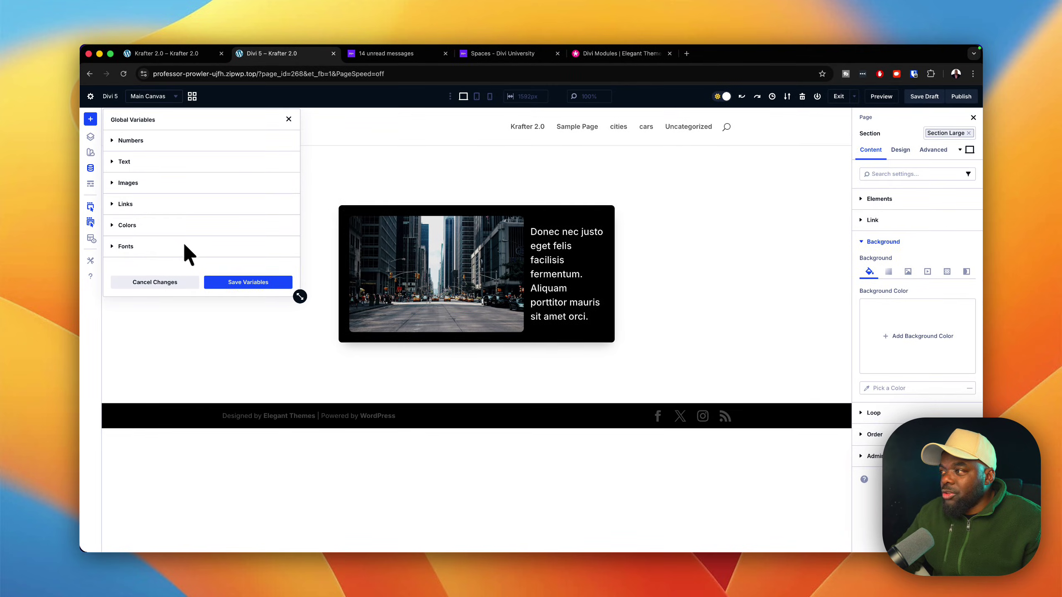
pyautogui.moveTo(300, 297); pyautogui.dragTo(396, 461)
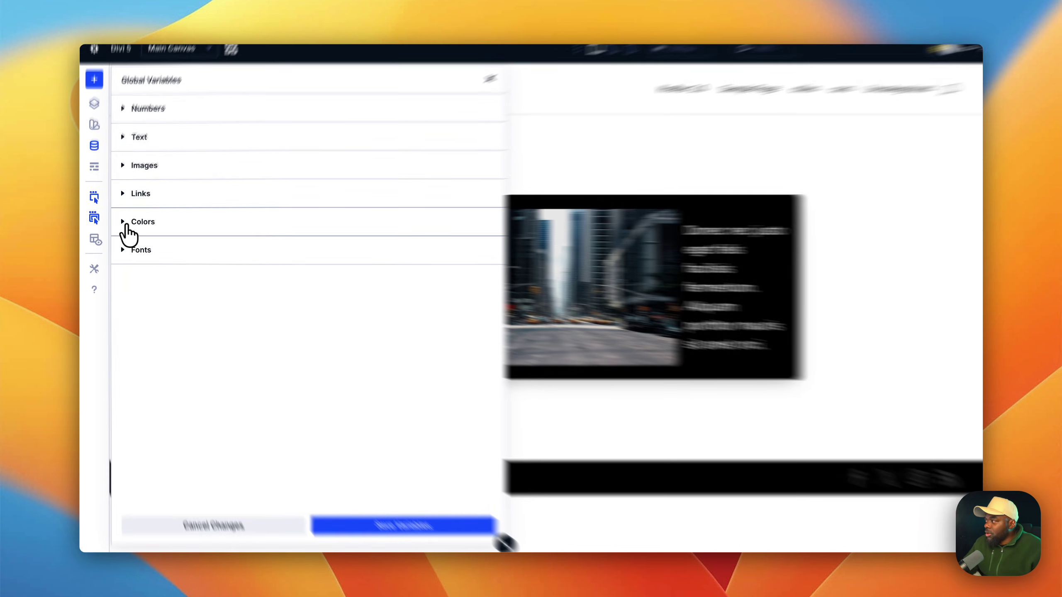
# Expand the Colors variable list, scroll through the colour variables, then collapse it.
pyautogui.click(121, 225)
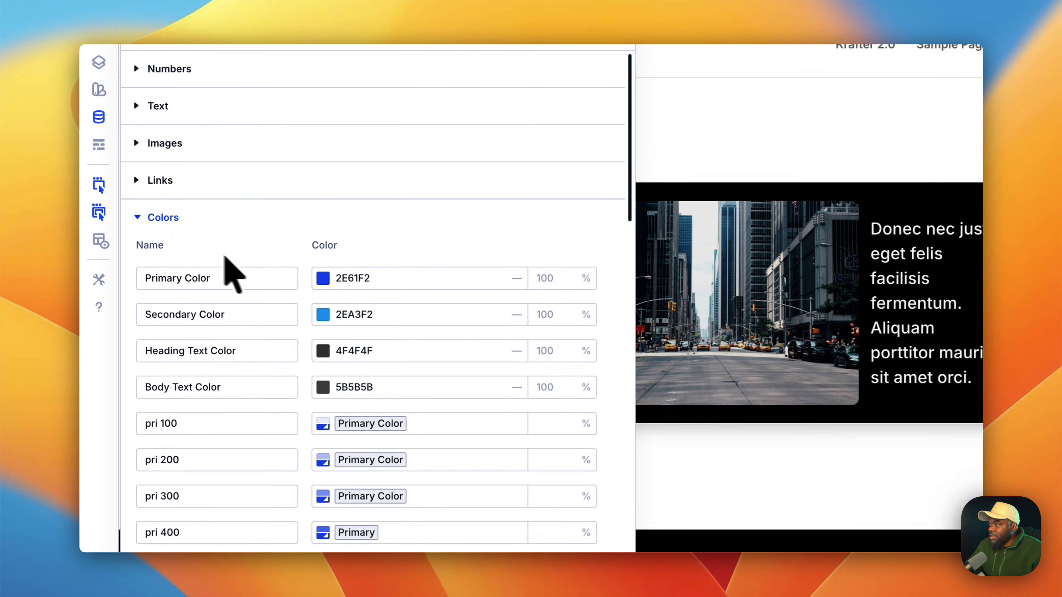
pyautogui.scroll(-5, 226, 257)
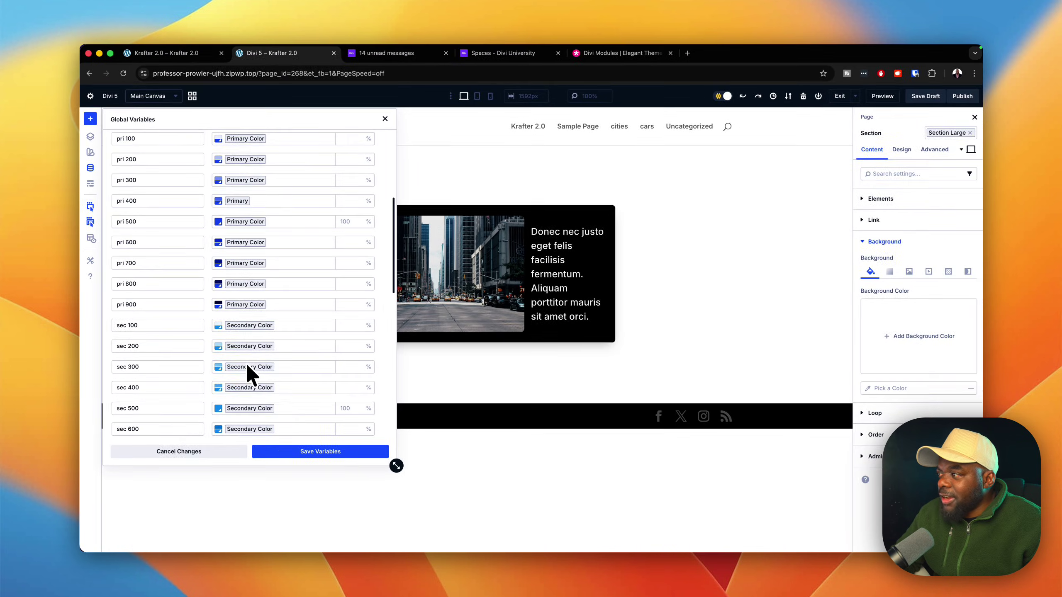
pyautogui.scroll(-10, 249, 374)
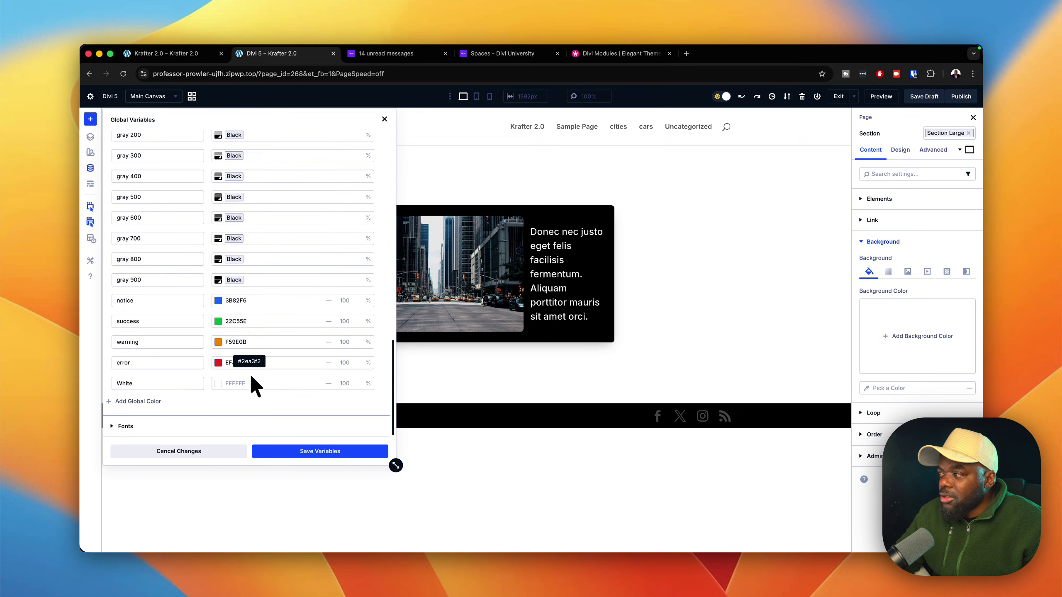
pyautogui.scroll(15, 249, 373)
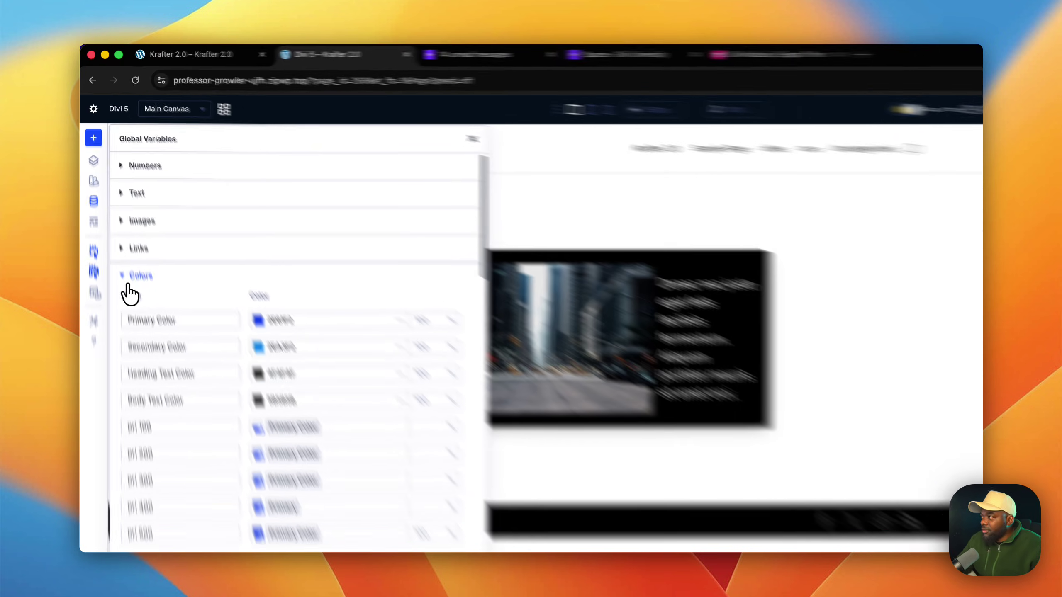
pyautogui.click(119, 225)
# Expand and review the Text and Numbers variables, then close Global Variables.
pyautogui.click(111, 161)
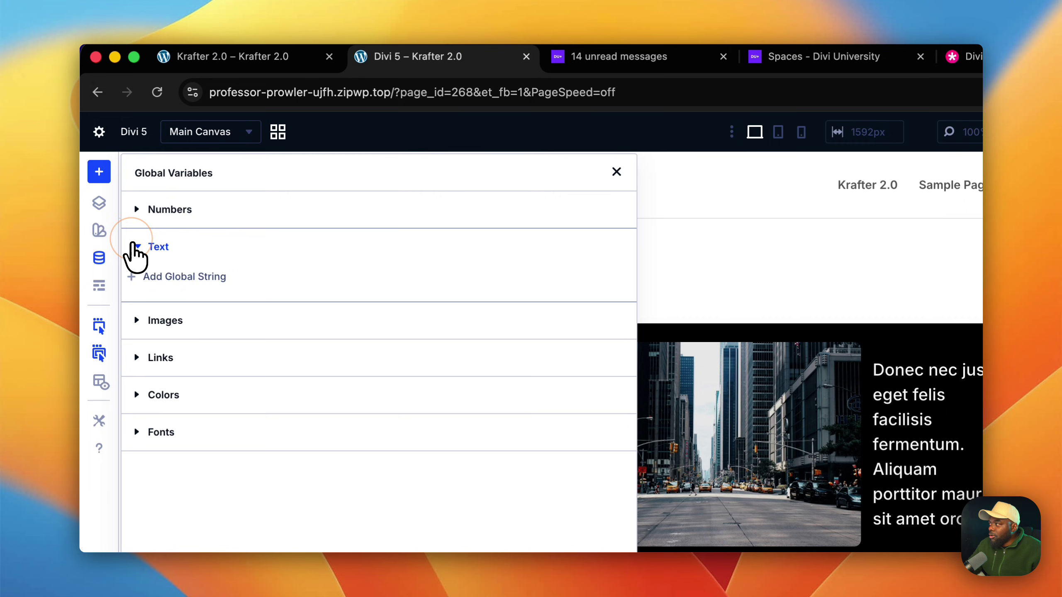
pyautogui.click(137, 209)
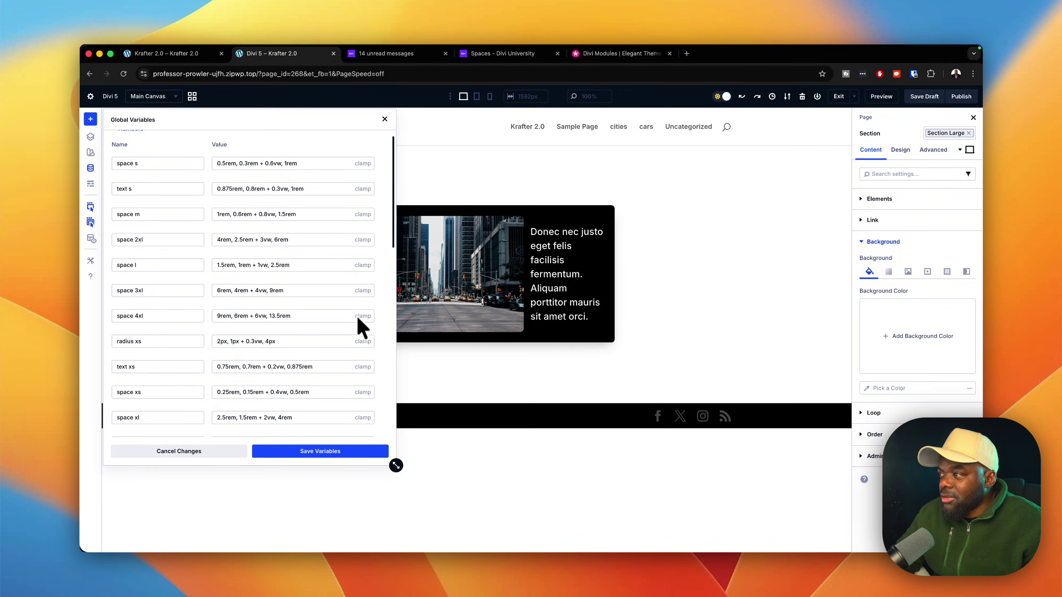
pyautogui.scroll(-10, 358, 318)
pyautogui.scroll(10, 349, 361)
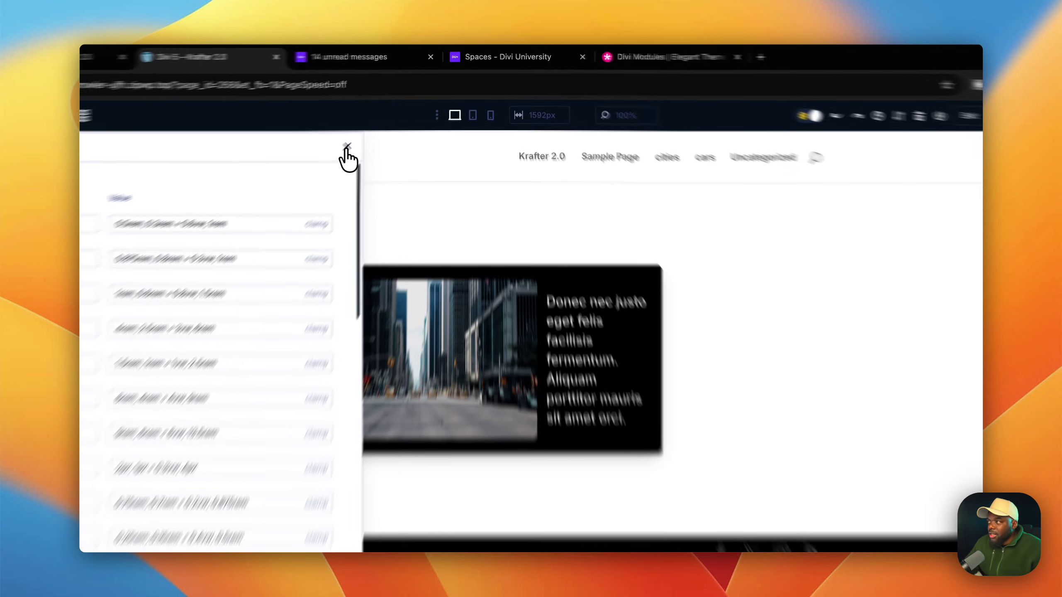
pyautogui.click(384, 118)
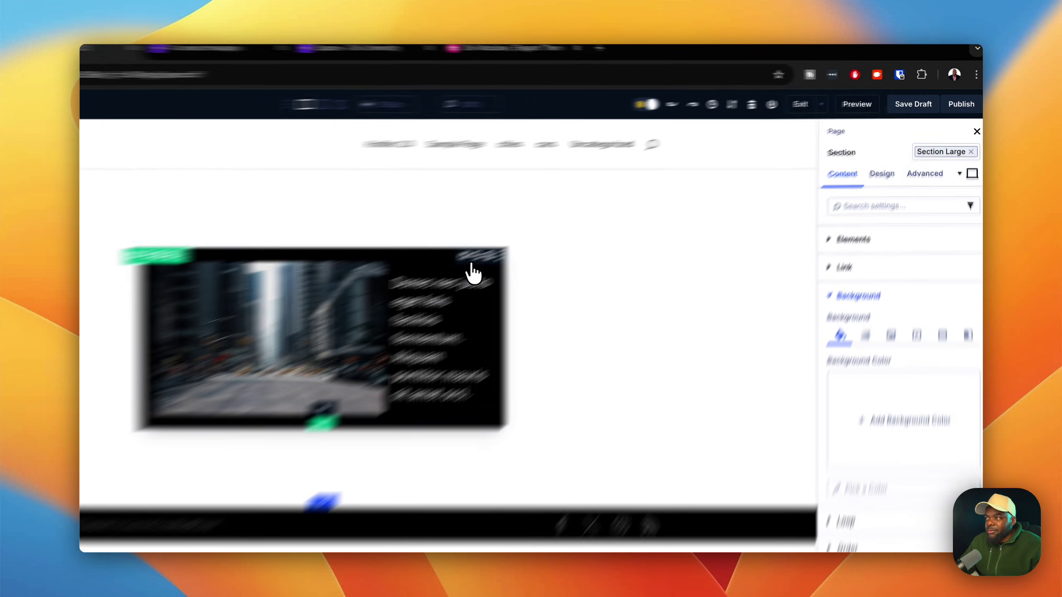
# Remove the 'Right' layout preset from the text module's Design settings so text stacks above the image.
pyautogui.click(585, 212)
pyautogui.click(857, 206)
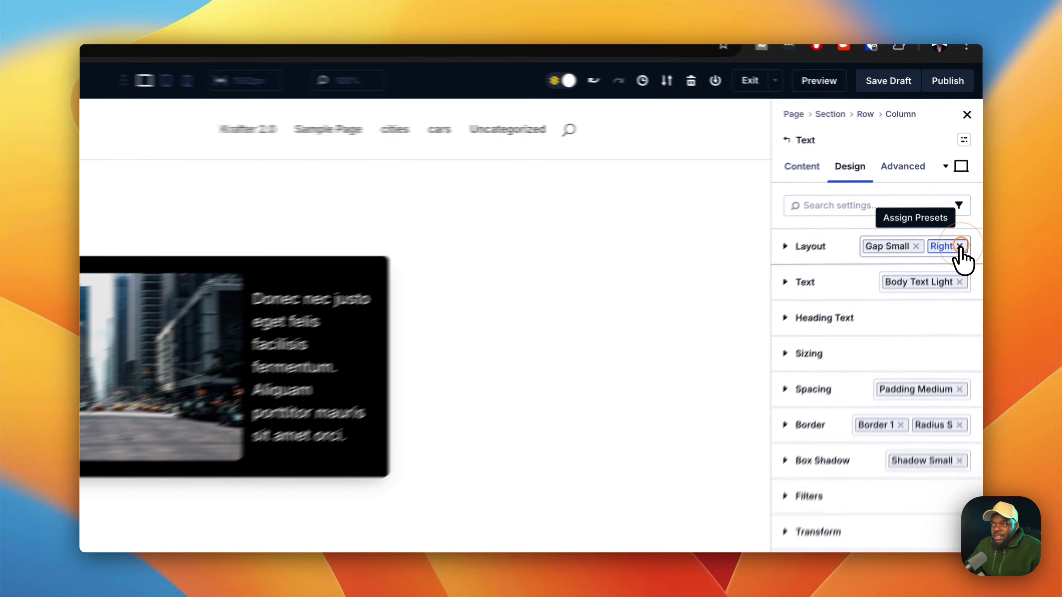
pyautogui.click(968, 199)
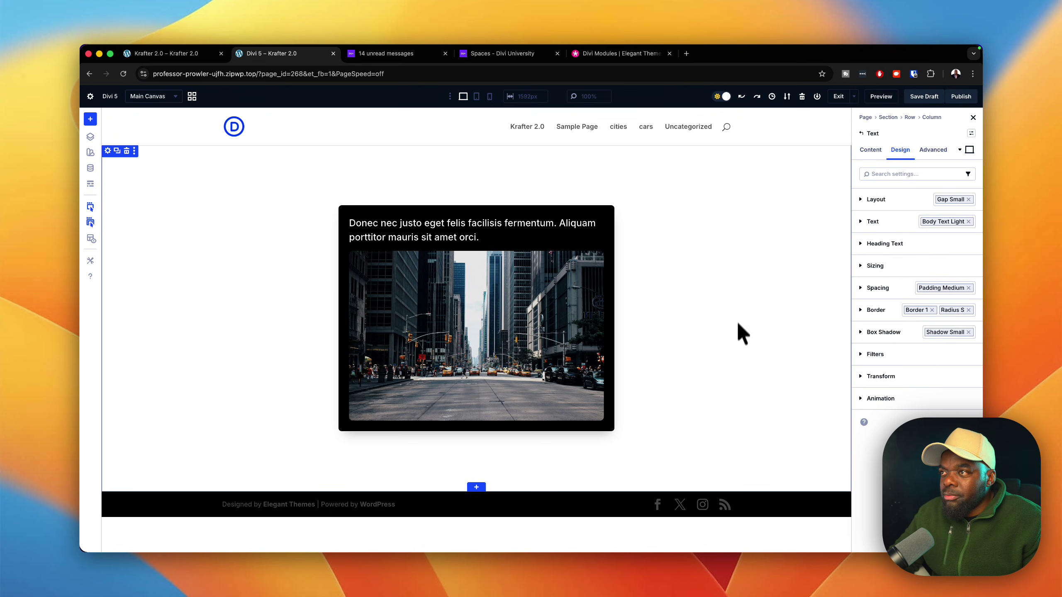
pyautogui.click(787, 97)
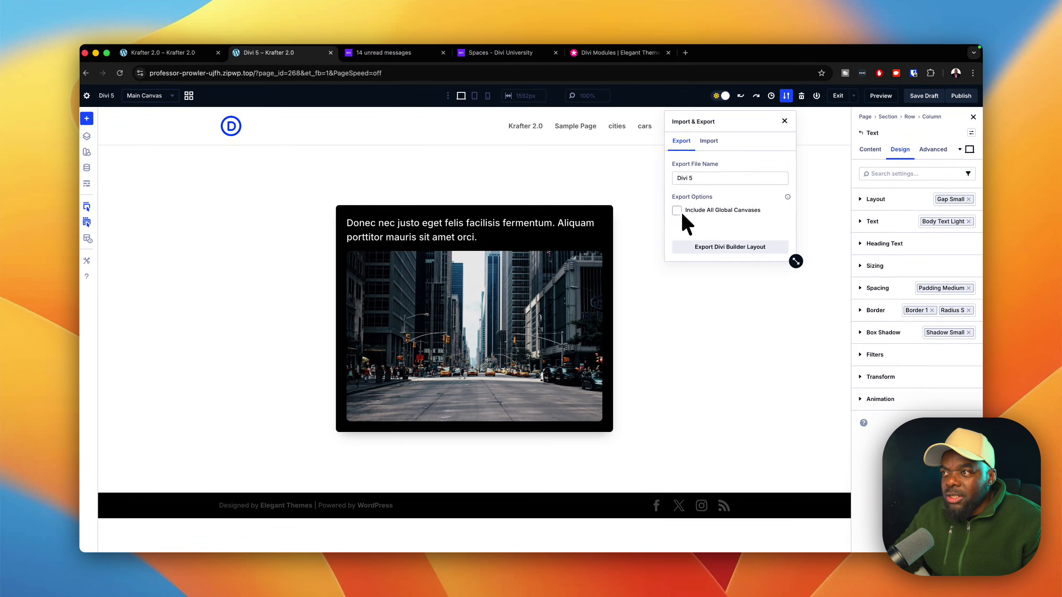
pyautogui.click(736, 328)
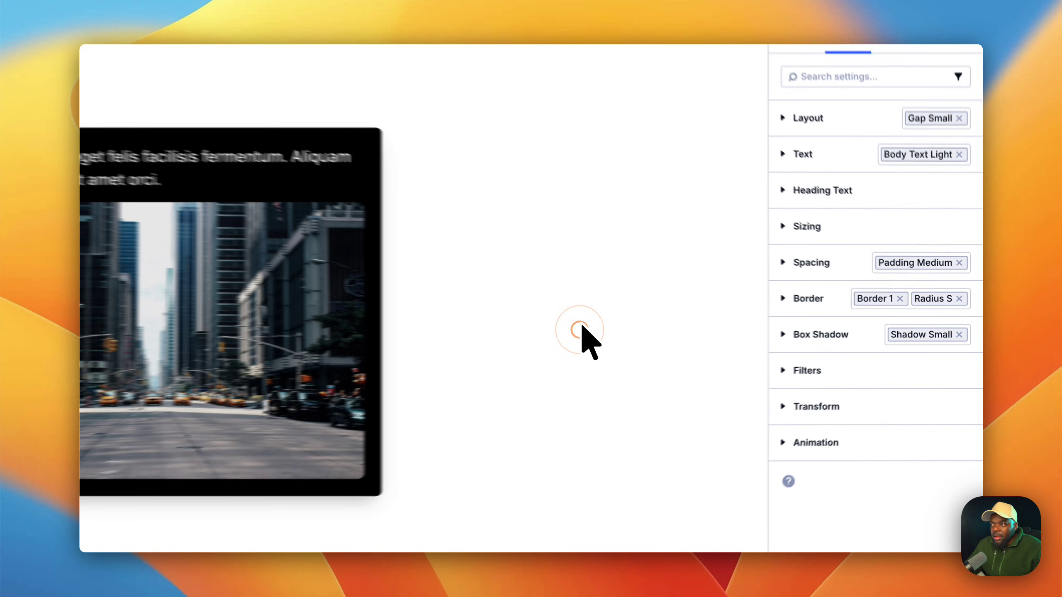